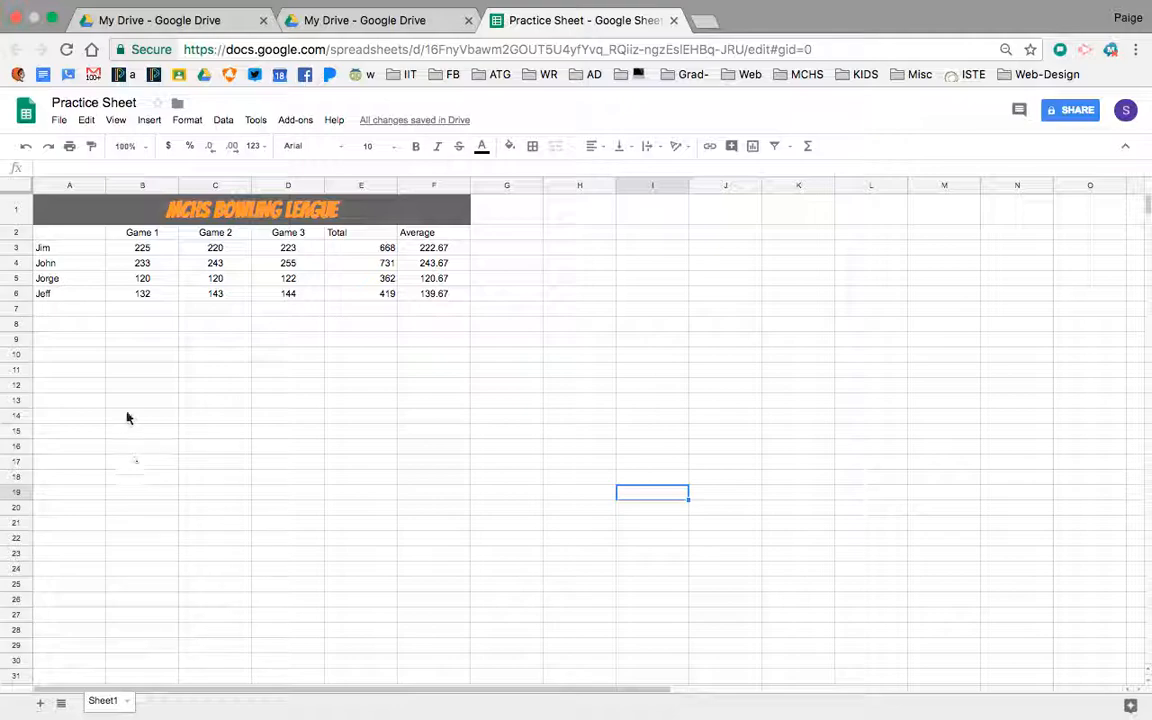
# Step: Insert a chart from the player names and Game 1 to Game 3 scores in cells A2:D6
pyautogui.click(68, 236)
pyautogui.moveTo(68, 236)
pyautogui.mouseDown()
pyautogui.moveTo(78, 291)
pyautogui.moveTo(162, 305)
pyautogui.moveTo(257, 285)
pyautogui.moveTo(288, 293)
pyautogui.mouseUp()
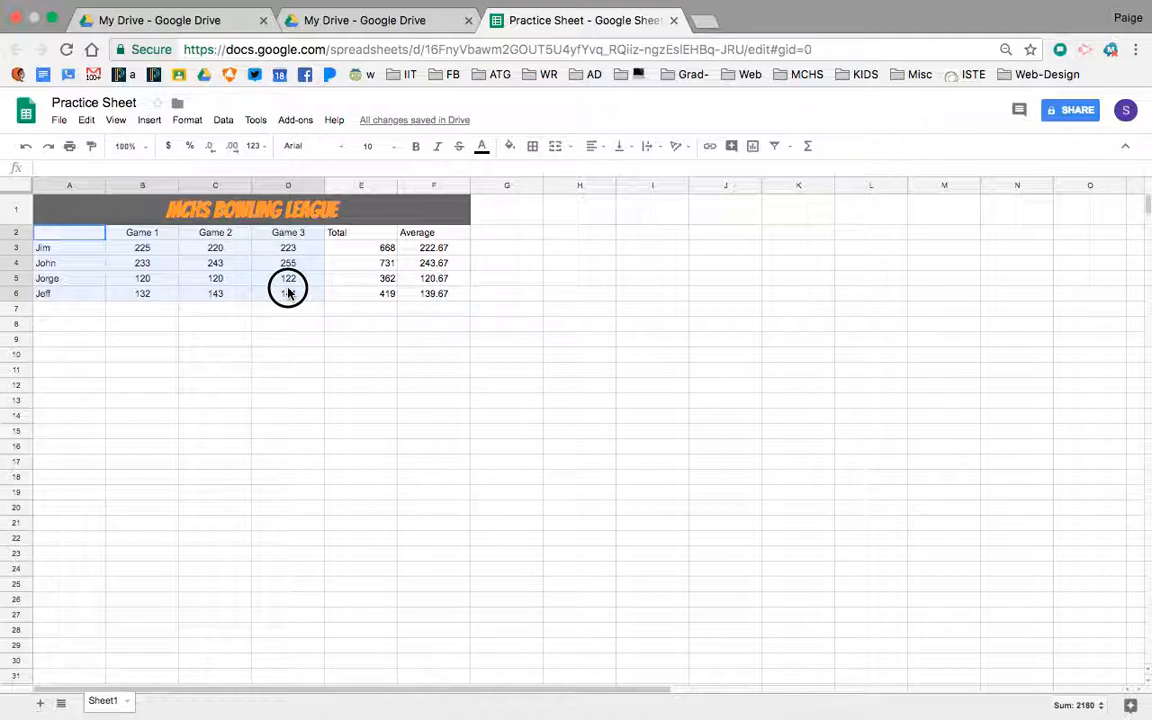
pyautogui.moveTo(288, 292); pyautogui.dragTo(288, 293)
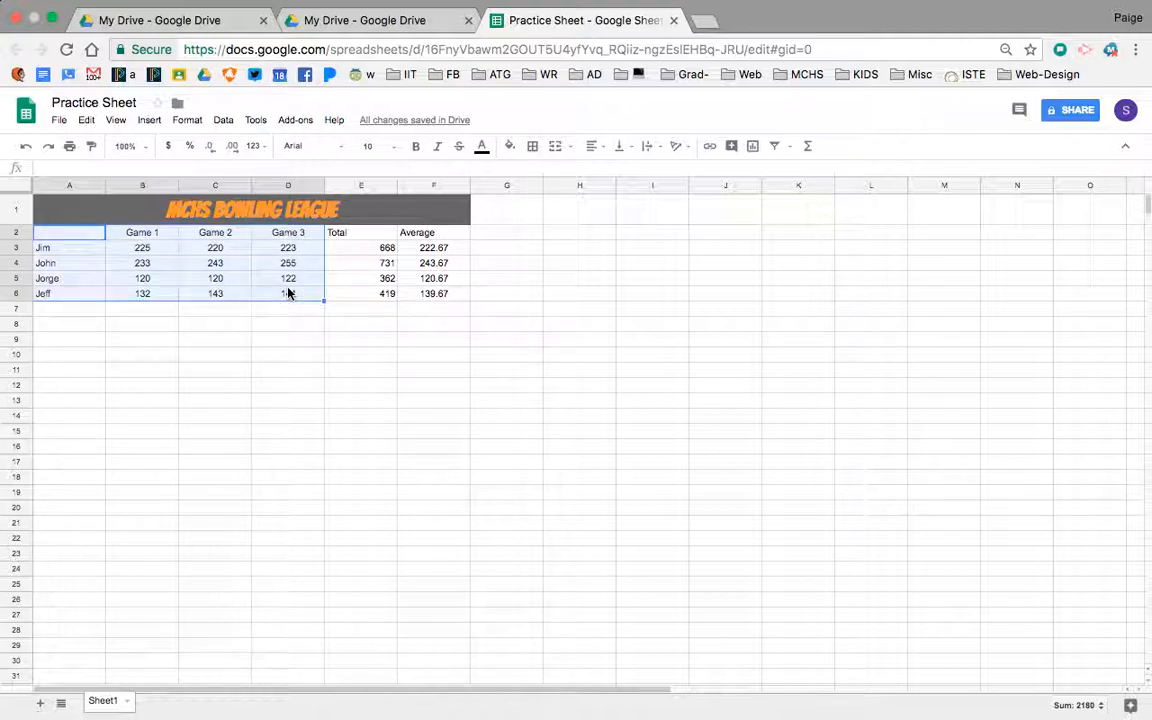
pyautogui.click(150, 121)
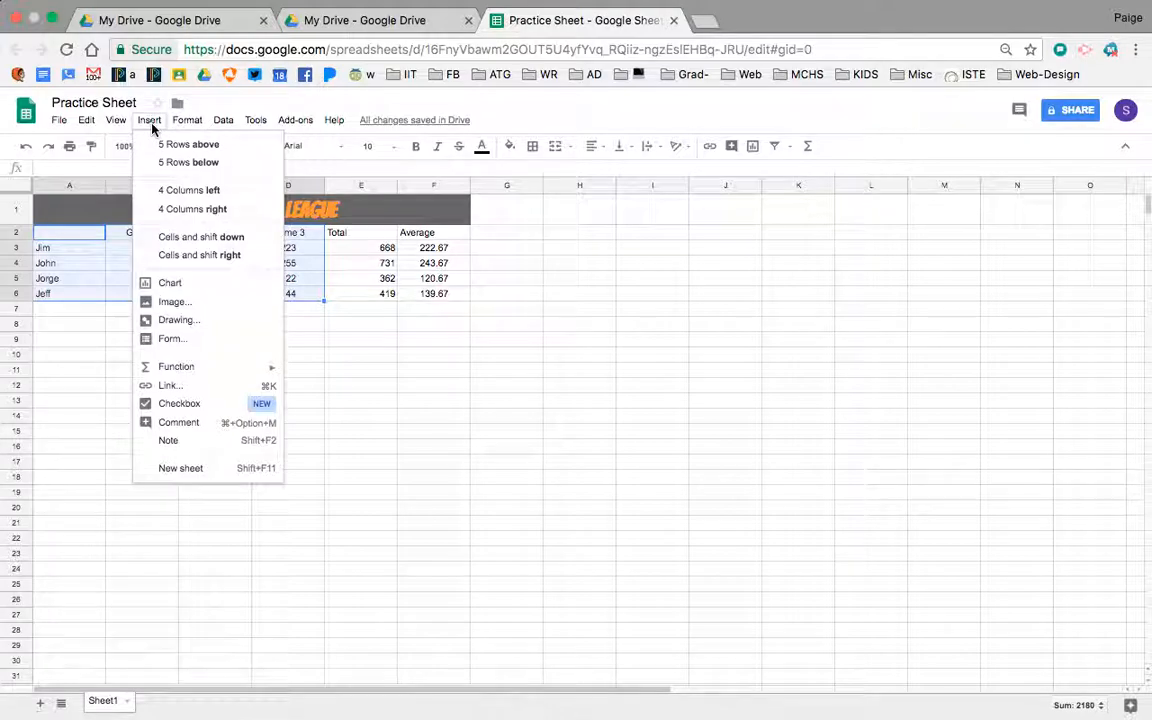
pyautogui.click(169, 285)
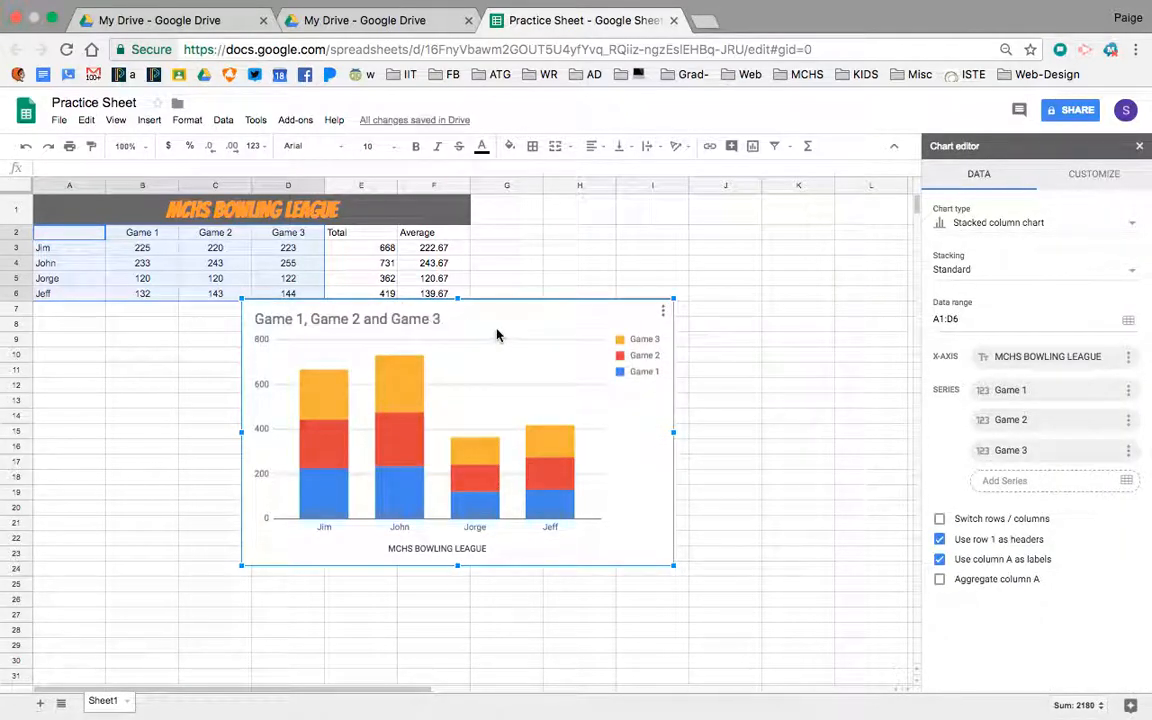
# Step: Move the chart below the data table and change its type to Column chart
pyautogui.moveTo(450, 302); pyautogui.dragTo(355, 351)
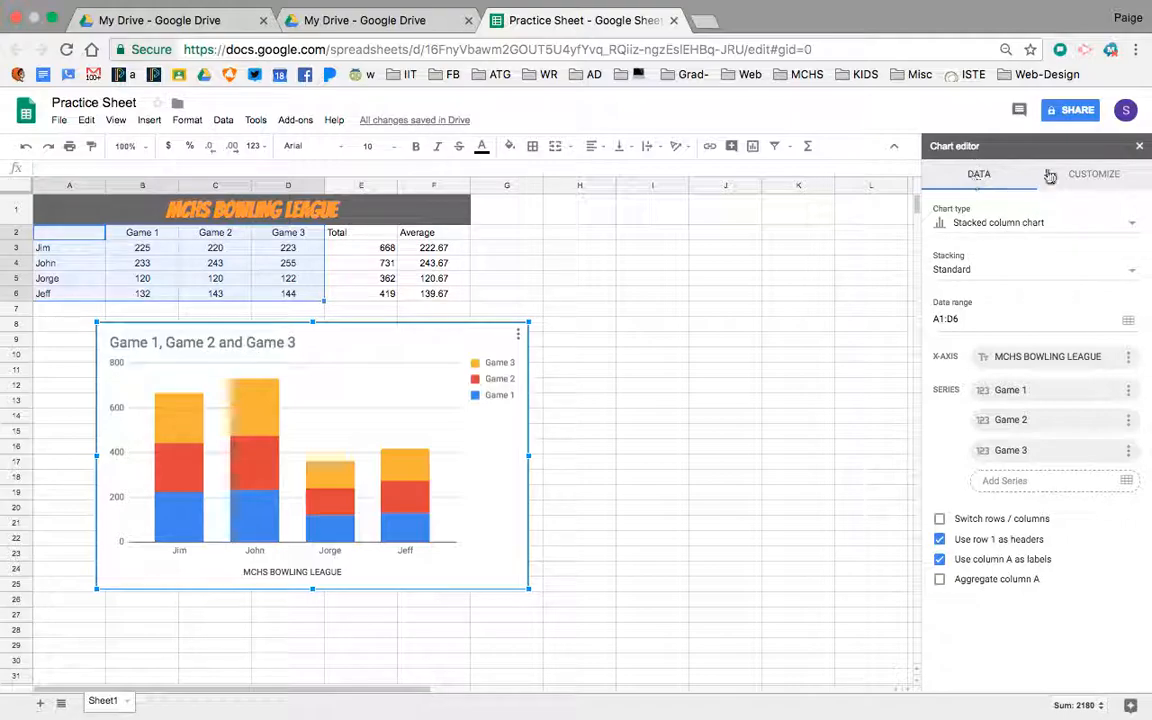
pyautogui.click(1033, 227)
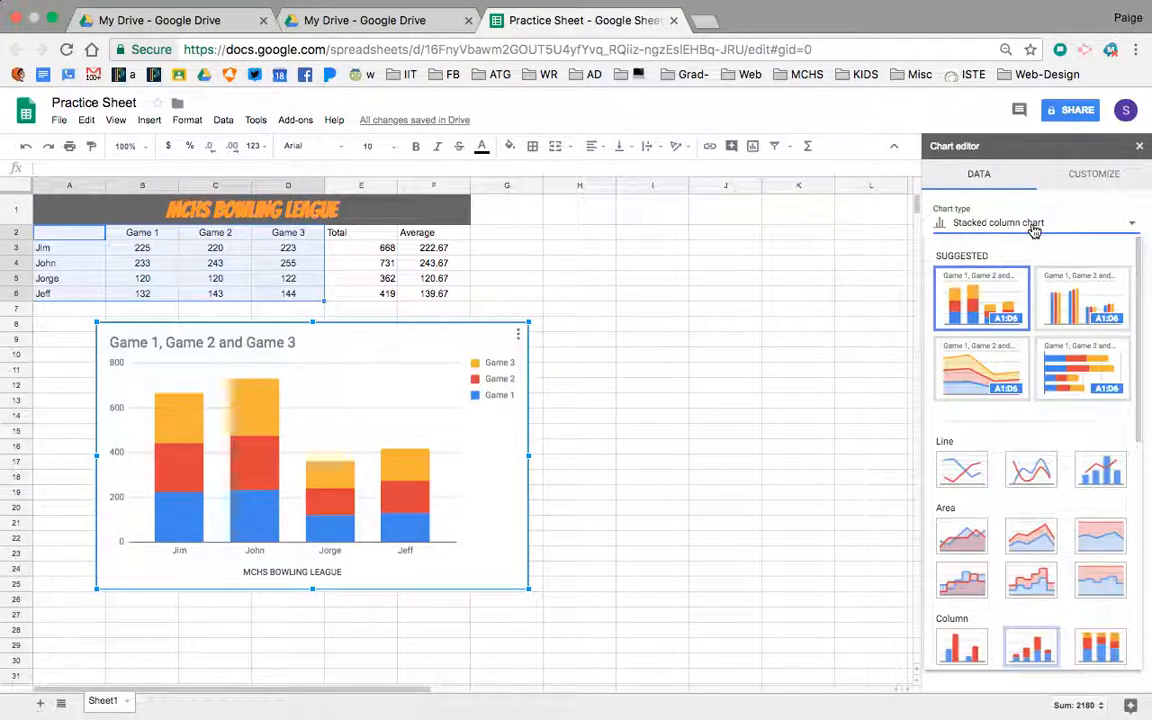
pyautogui.click(1072, 302)
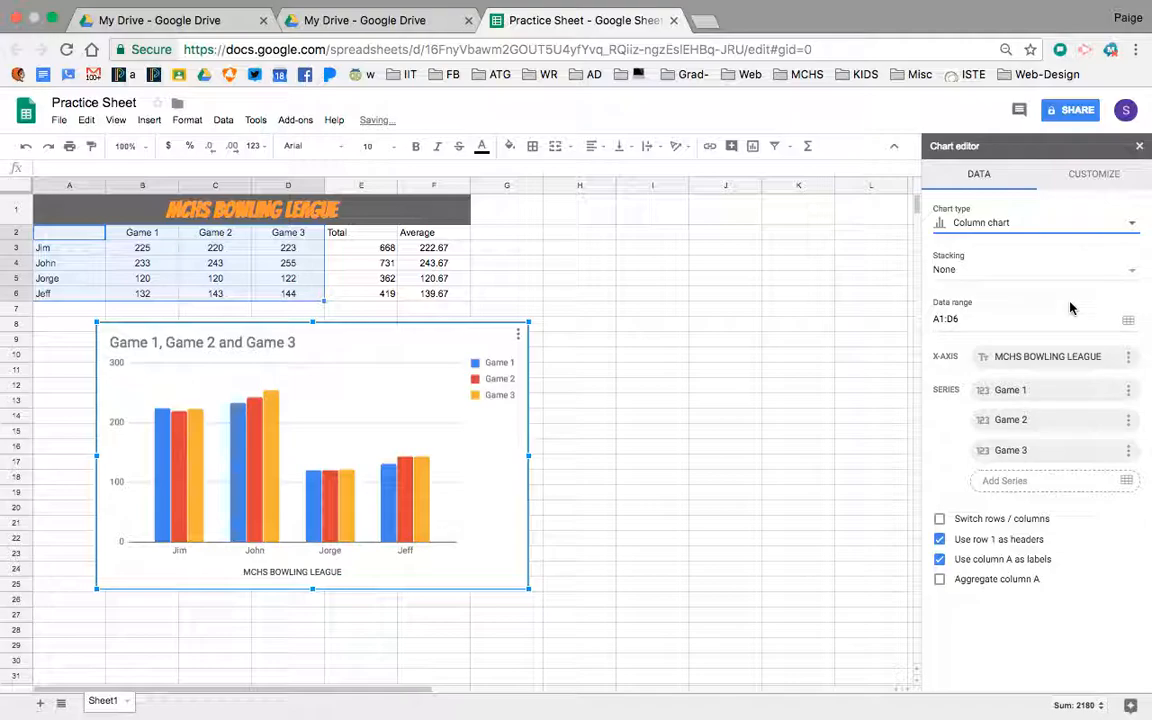
# Step: Try the stacked bar and stacked area chart types on the chart
pyautogui.click(1018, 225)
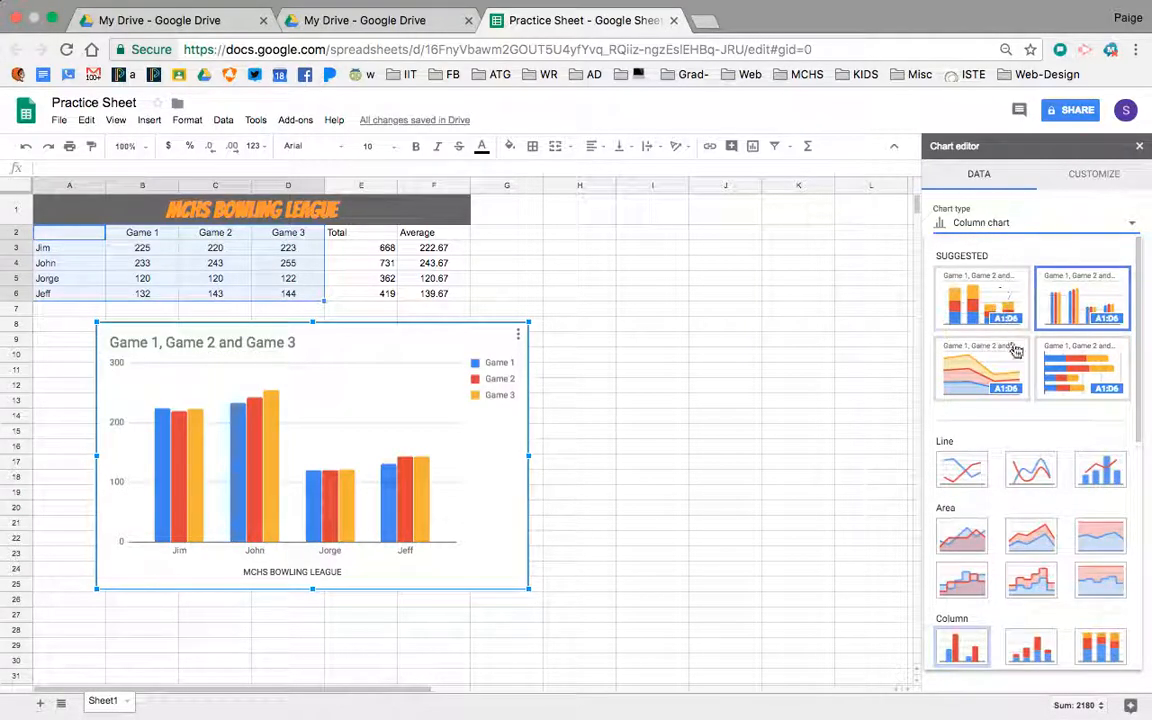
pyautogui.click(1082, 368)
pyautogui.click(1007, 230)
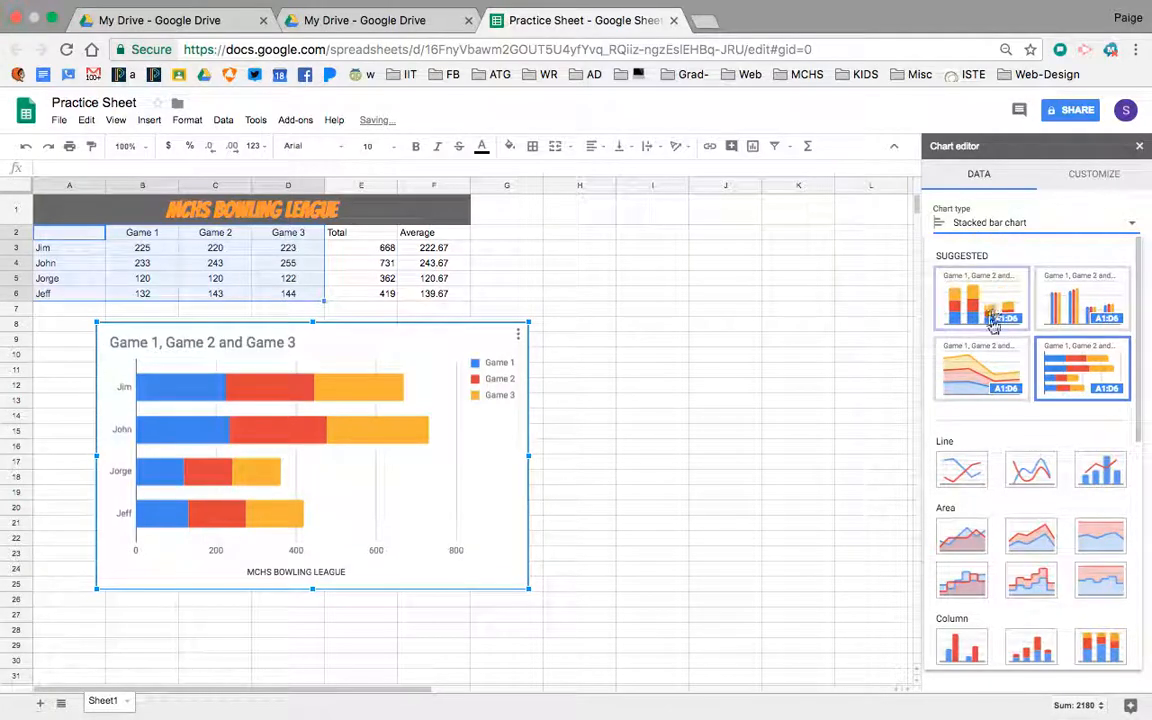
pyautogui.click(984, 370)
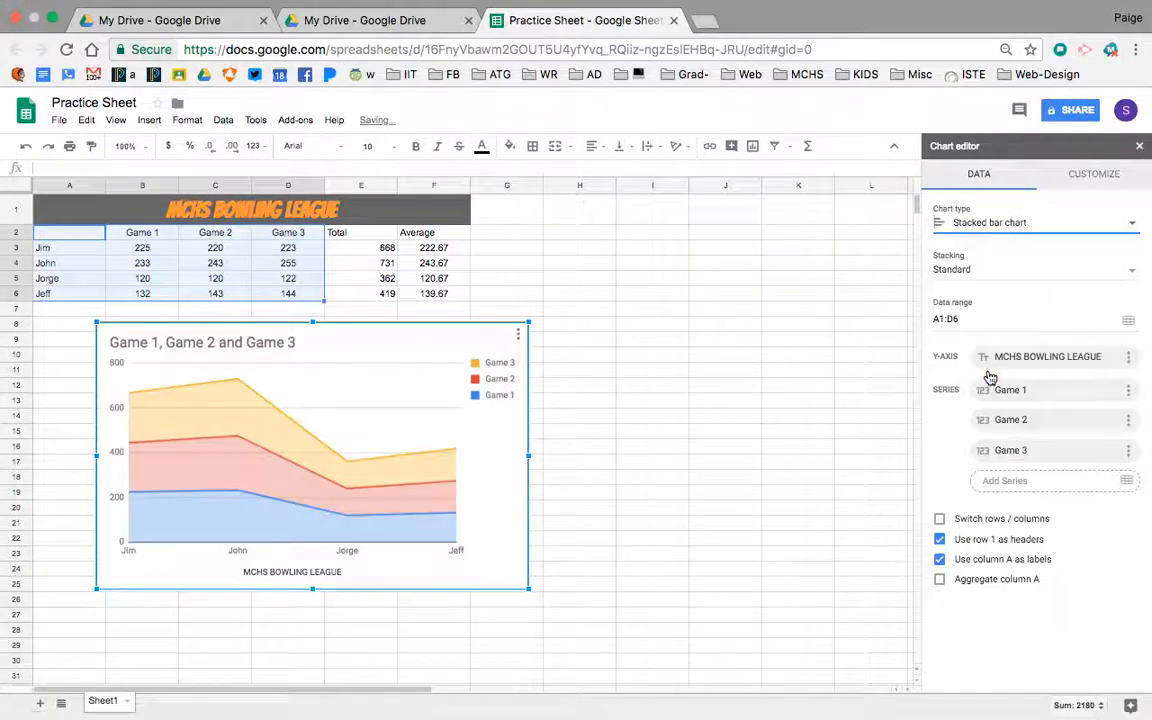
# Step: Try the line chart type, and switch the chart back to a column chart
pyautogui.click(1010, 223)
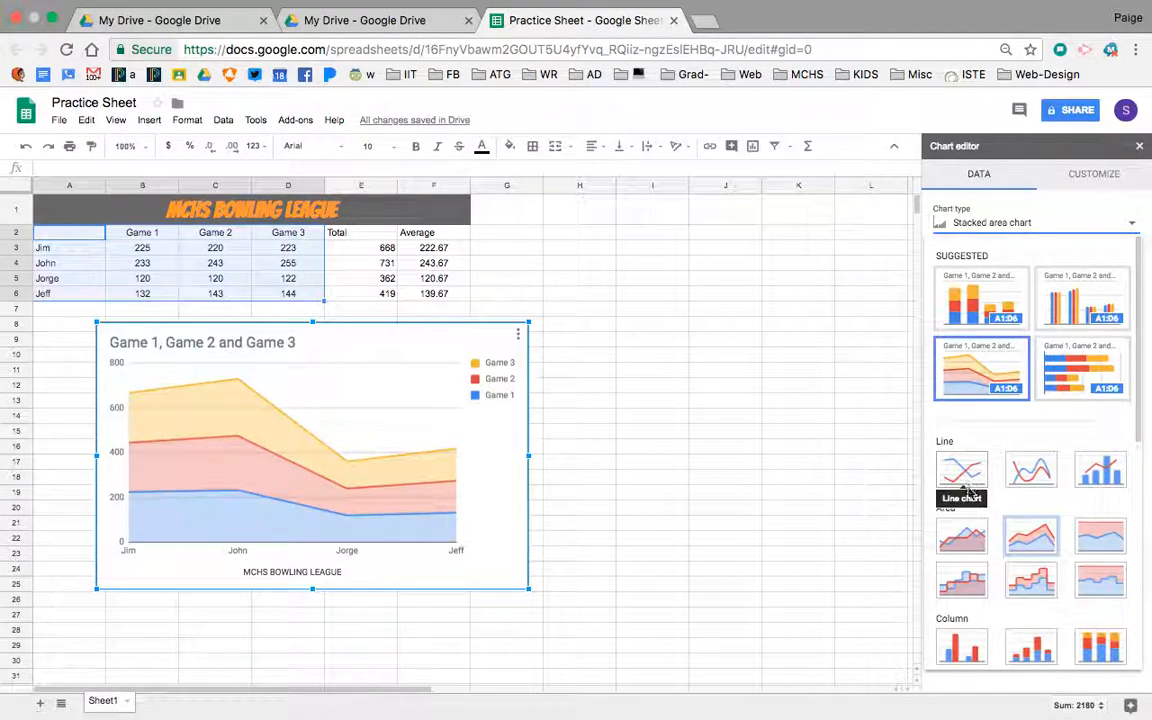
pyautogui.click(963, 470)
pyautogui.click(985, 220)
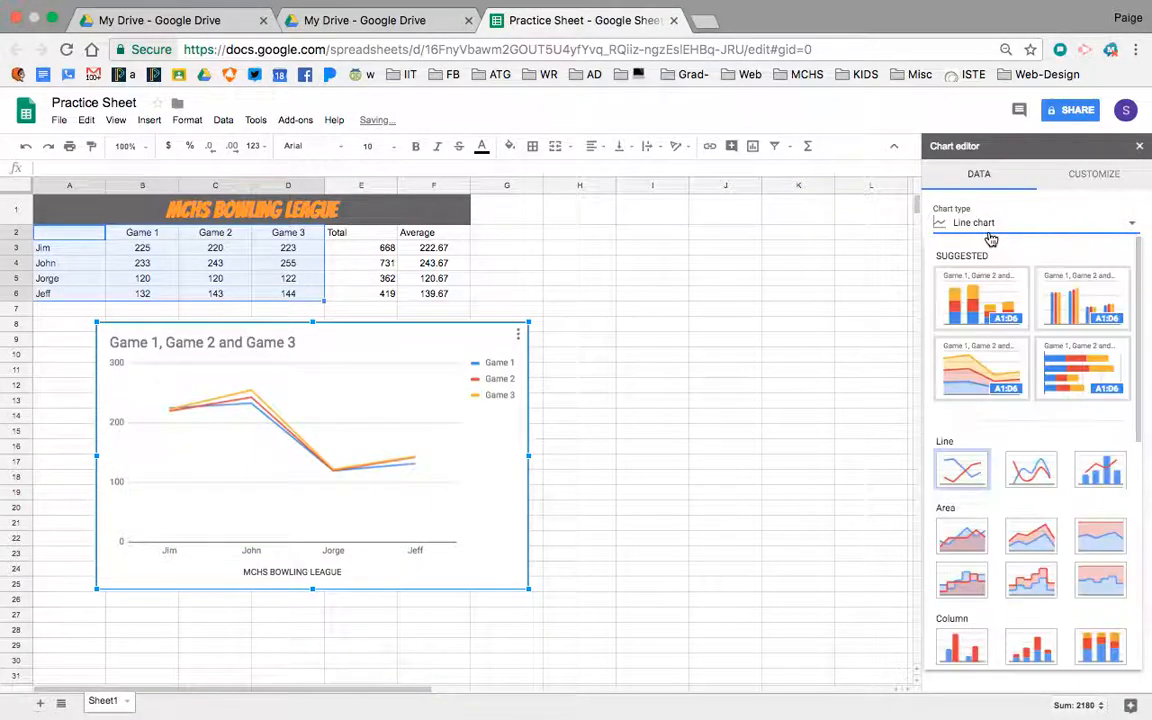
pyautogui.scroll(-3, 983, 520)
pyautogui.scroll(-3, 983, 520)
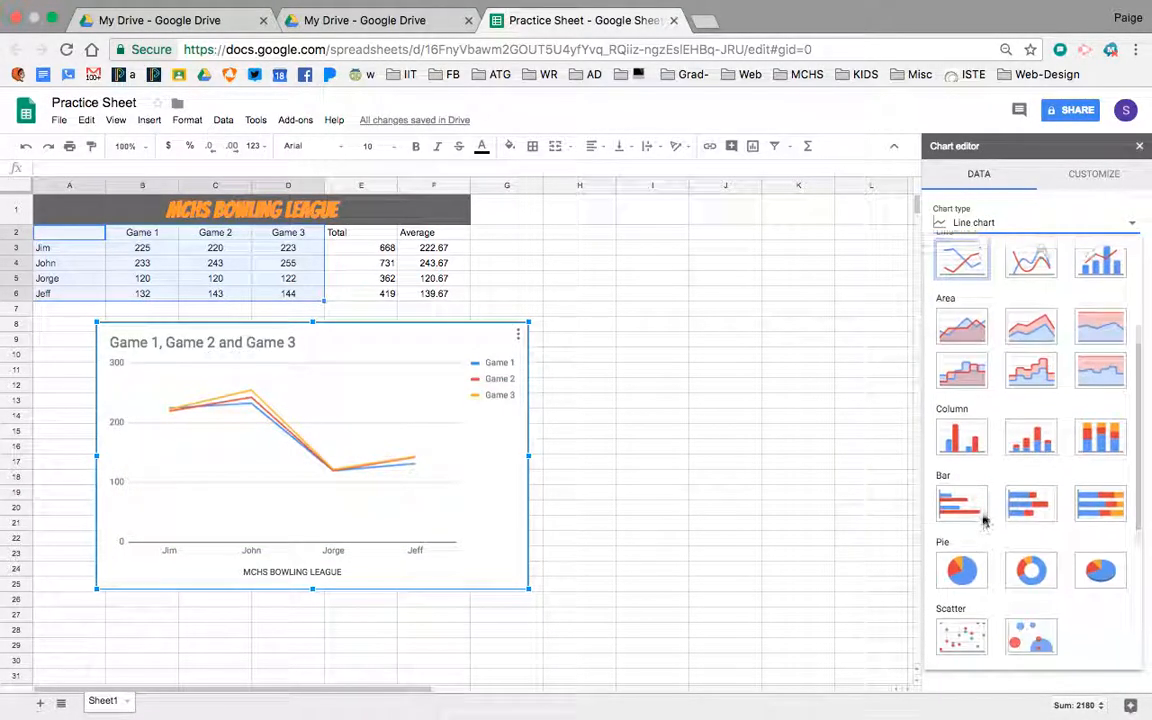
pyautogui.click(964, 408)
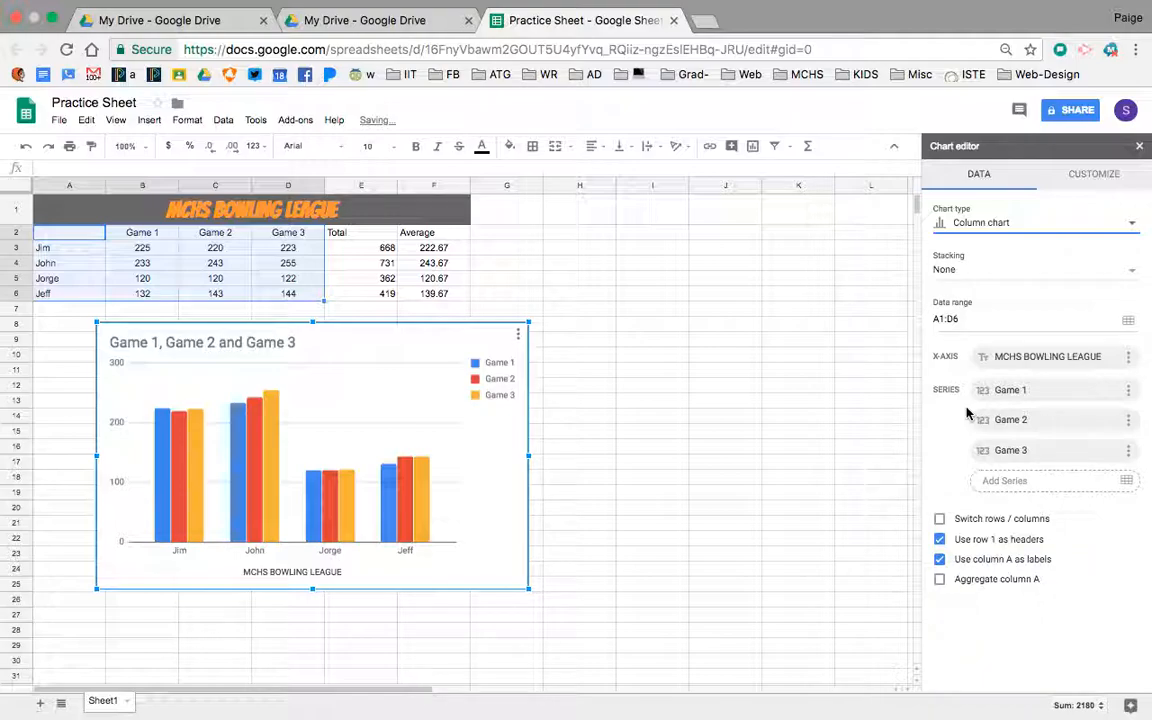
pyautogui.click(985, 222)
pyautogui.scroll(-5, 970, 535)
pyautogui.scroll(-2, 970, 535)
pyautogui.scroll(2, 970, 532)
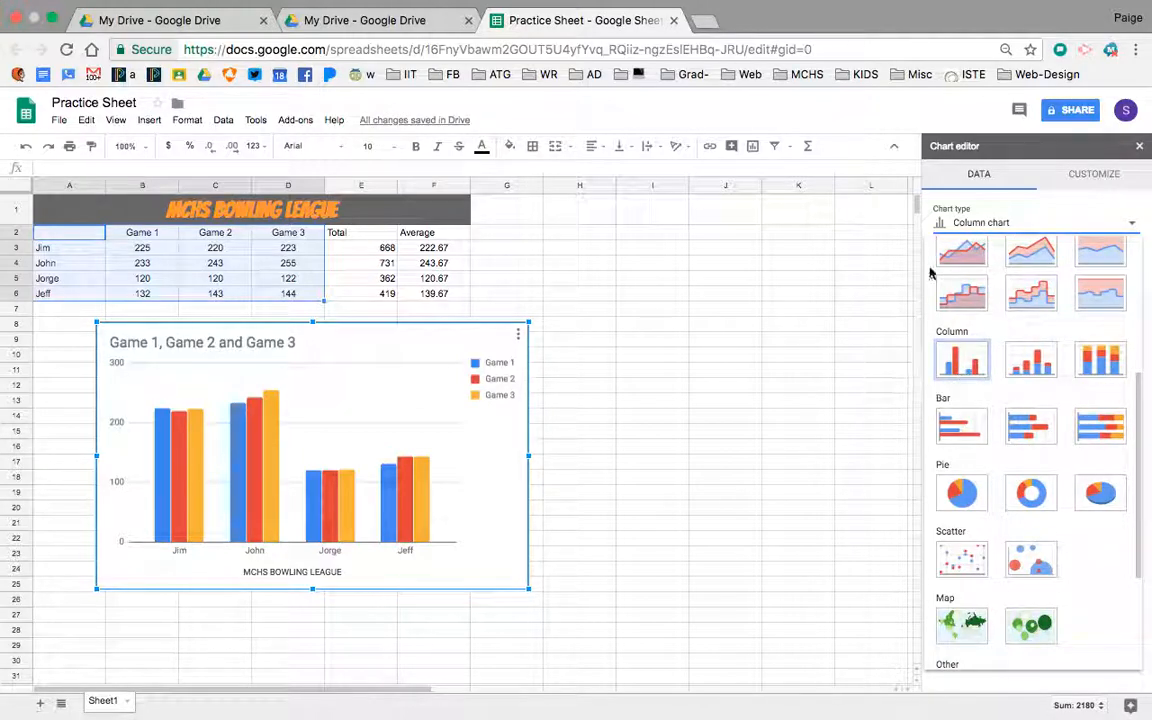
pyautogui.click(999, 225)
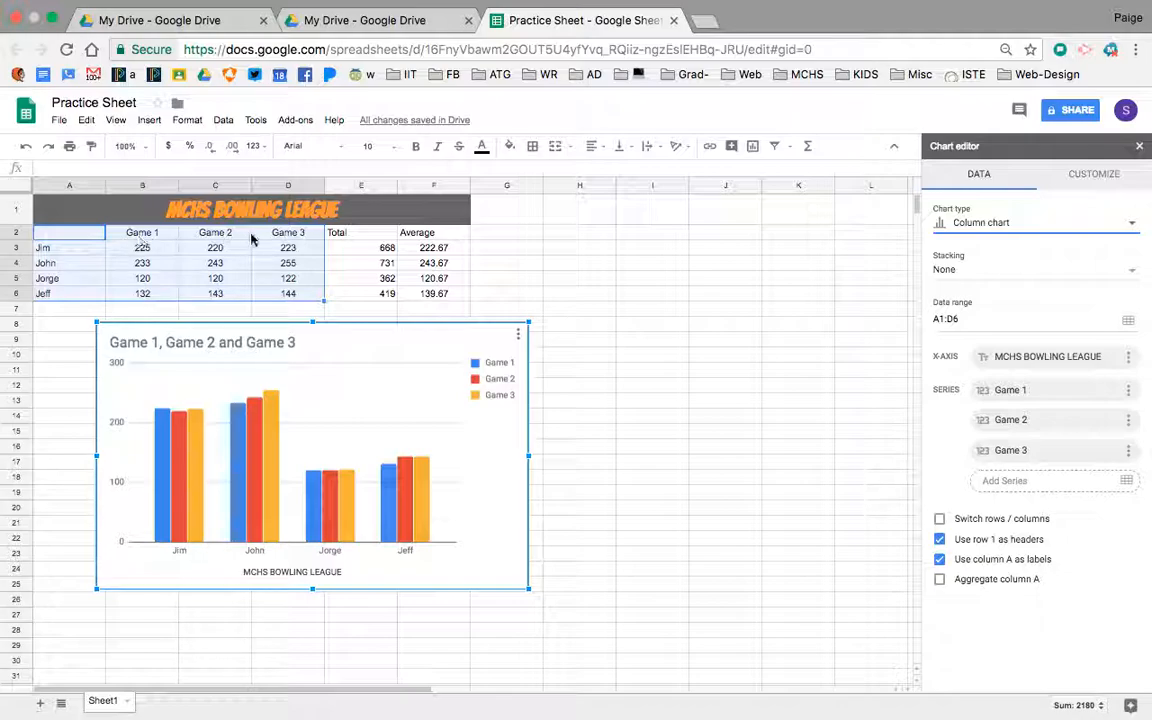
# Step: Set the chart's data range to A2:C6 so it covers only Game 1 and Game 2
pyautogui.click(1128, 320)
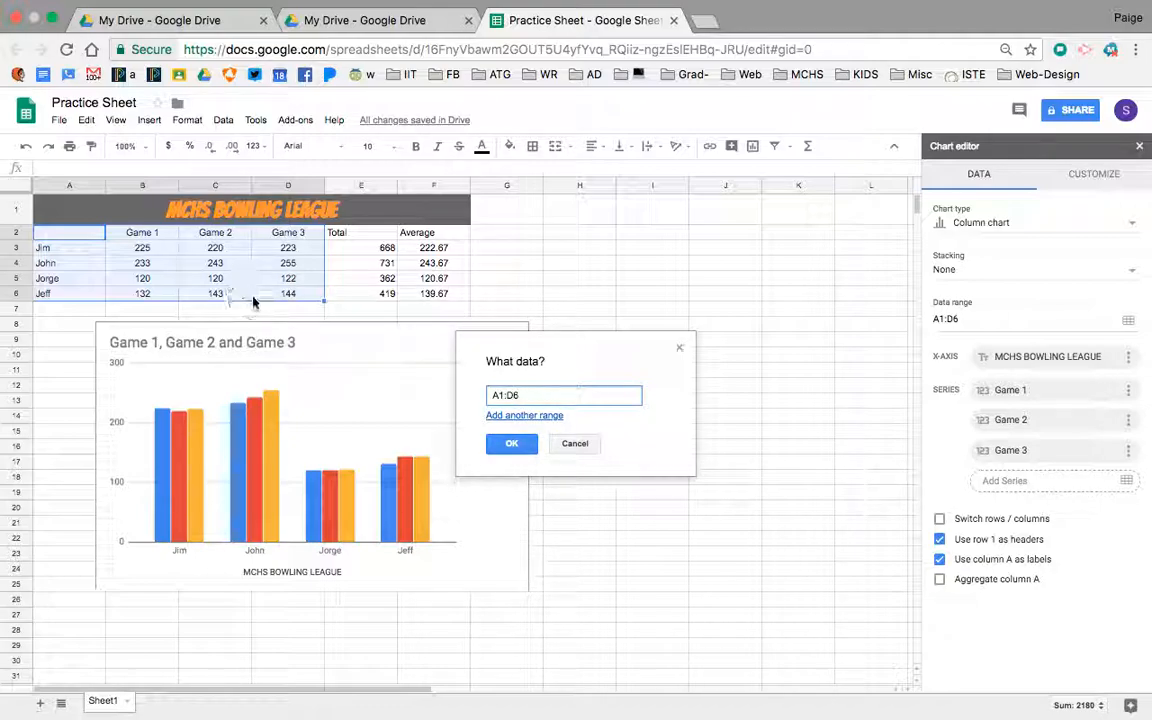
pyautogui.moveTo(90, 233); pyautogui.dragTo(210, 300)
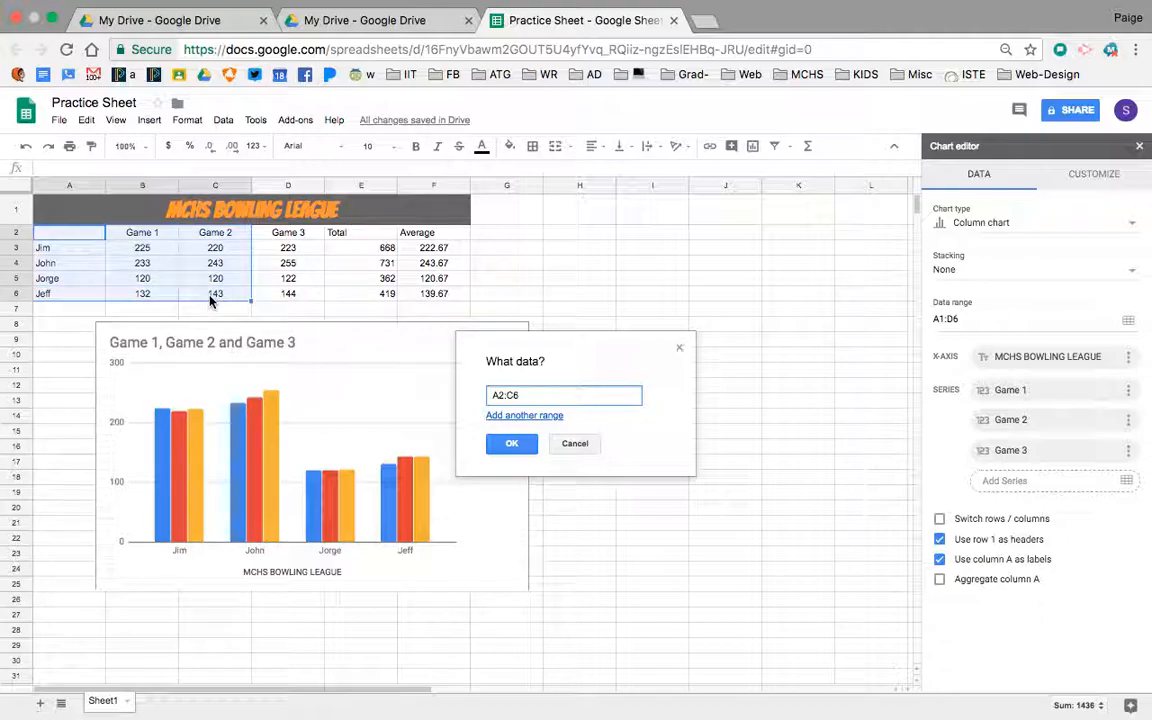
pyautogui.click(510, 443)
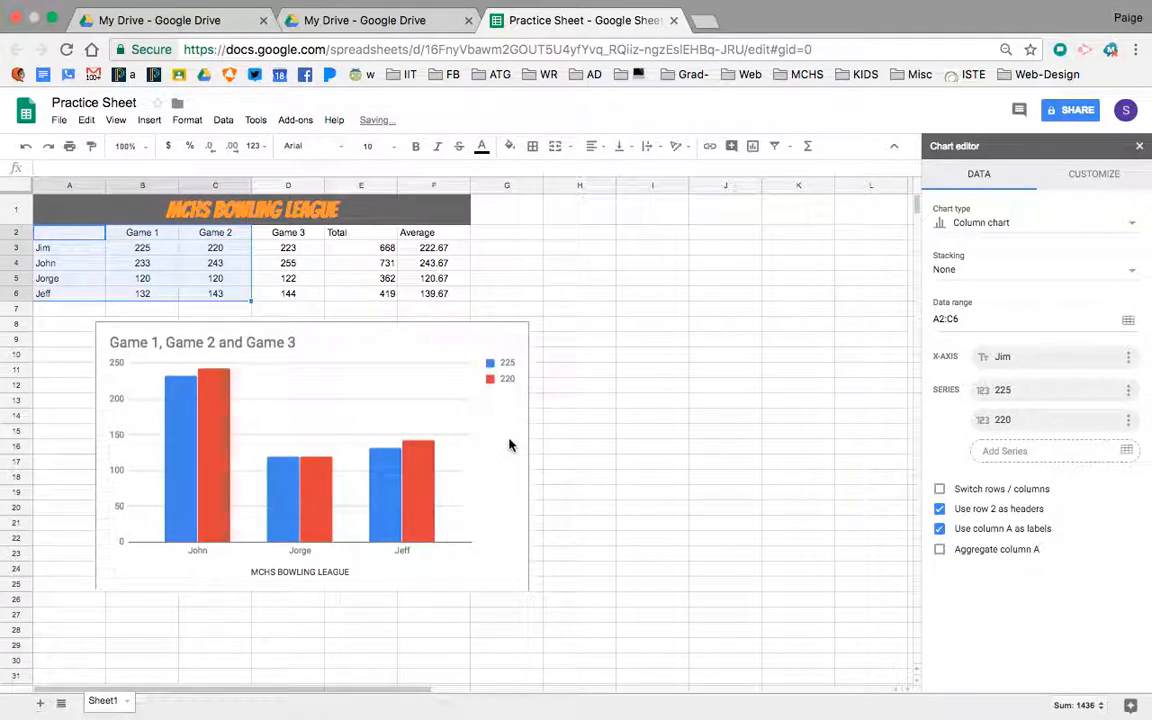
# Step: Set the chart's data range to A2:B6 so it covers only Game 1
pyautogui.moveTo(60, 233); pyautogui.dragTo(138, 293)
pyautogui.click(236, 401)
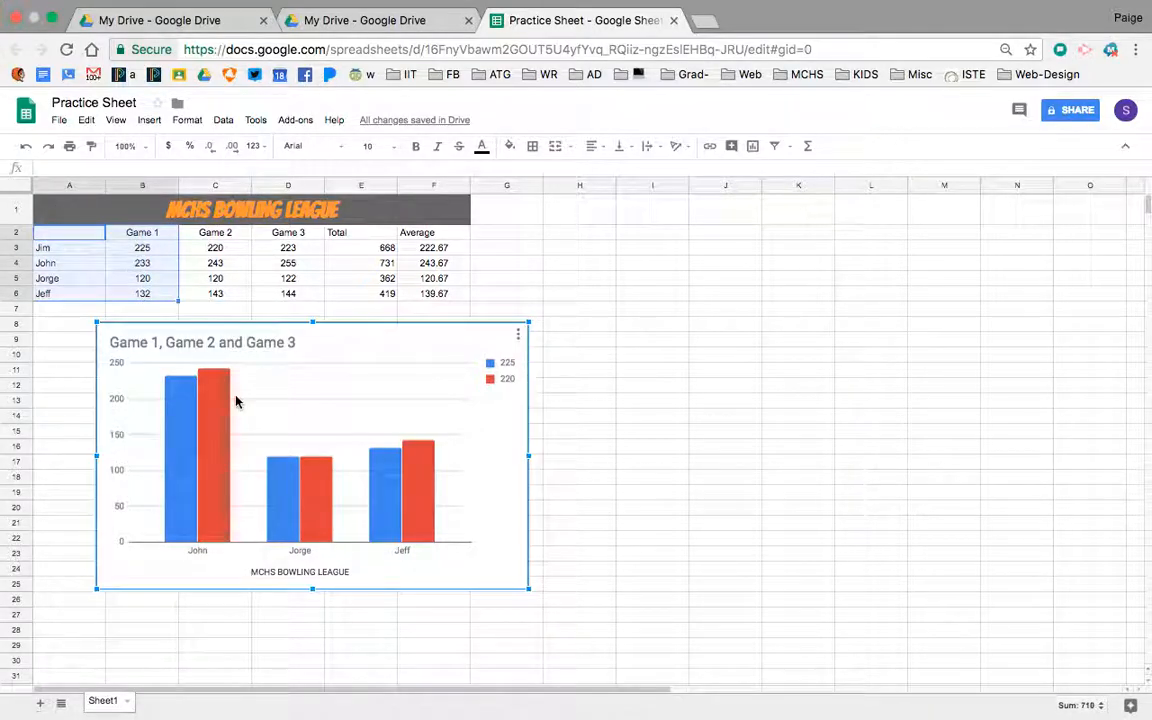
pyautogui.doubleClick(352, 397)
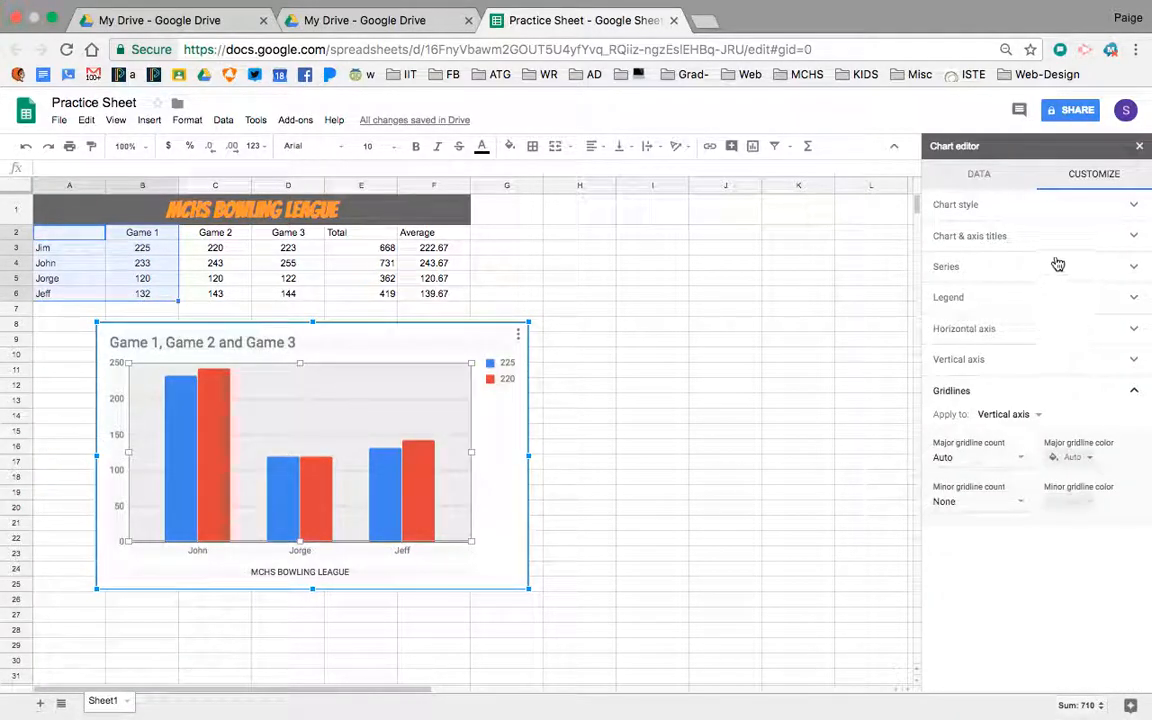
pyautogui.click(978, 173)
pyautogui.click(1128, 319)
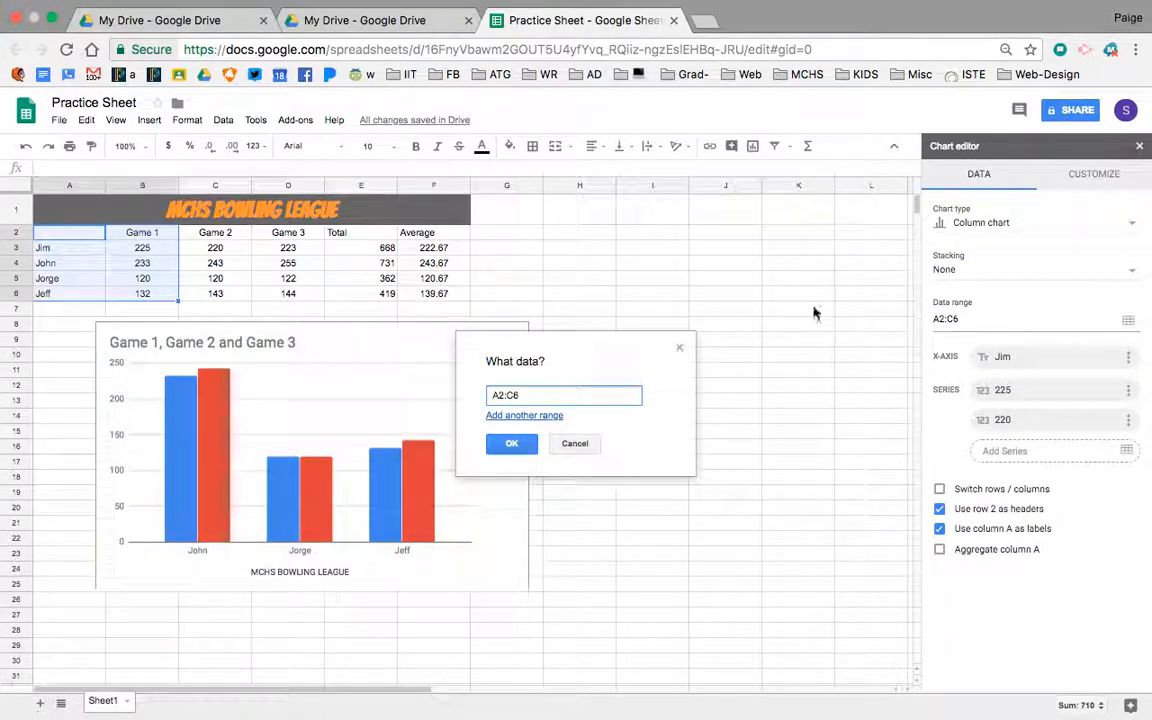
pyautogui.moveTo(86, 232); pyautogui.dragTo(133, 291)
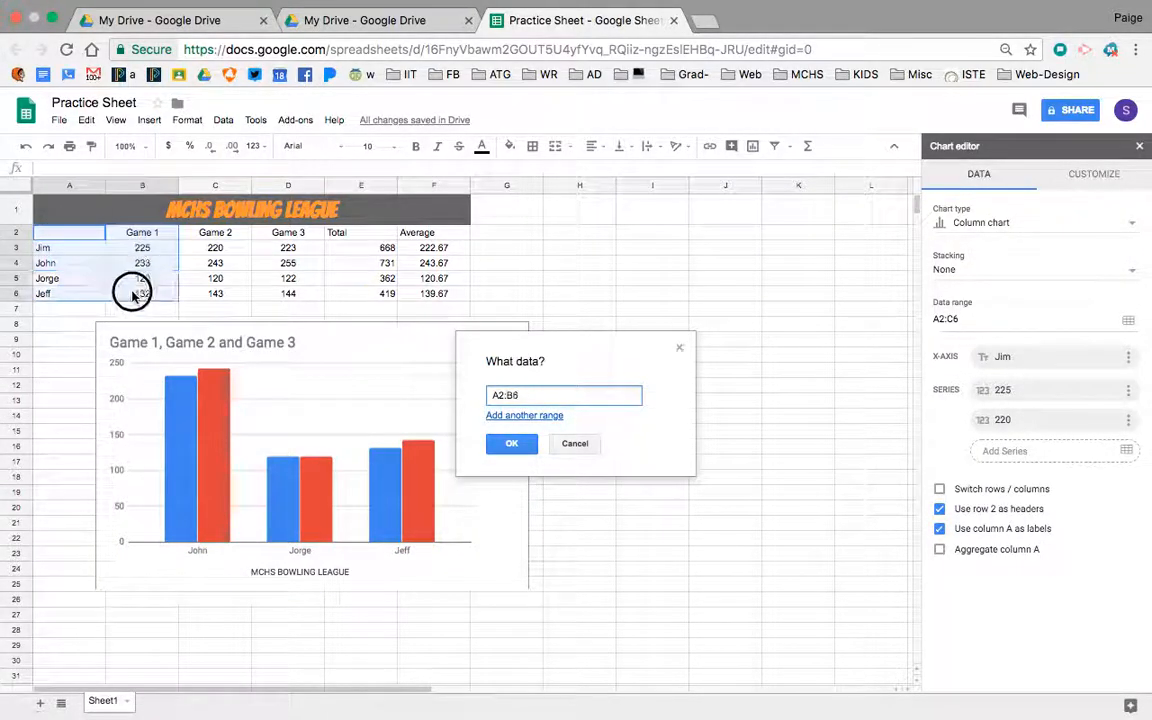
pyautogui.click(511, 452)
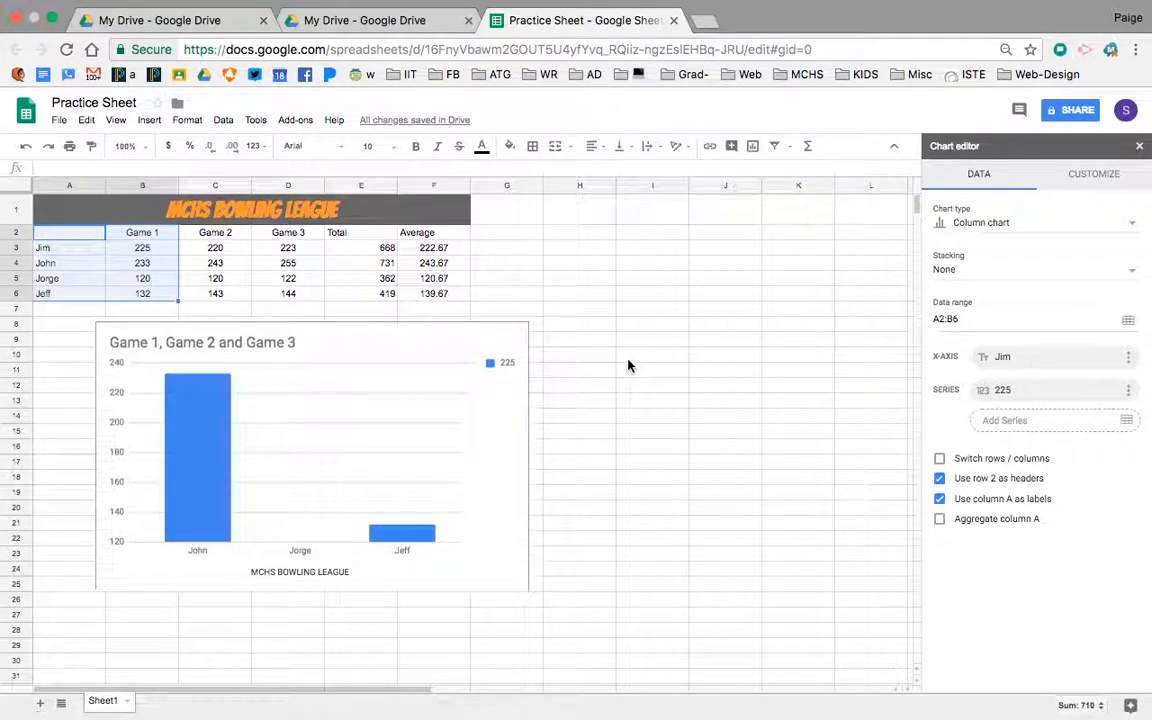
# Step: Set the chart's data range to A2:D6 so it covers all three games
pyautogui.click(1128, 320)
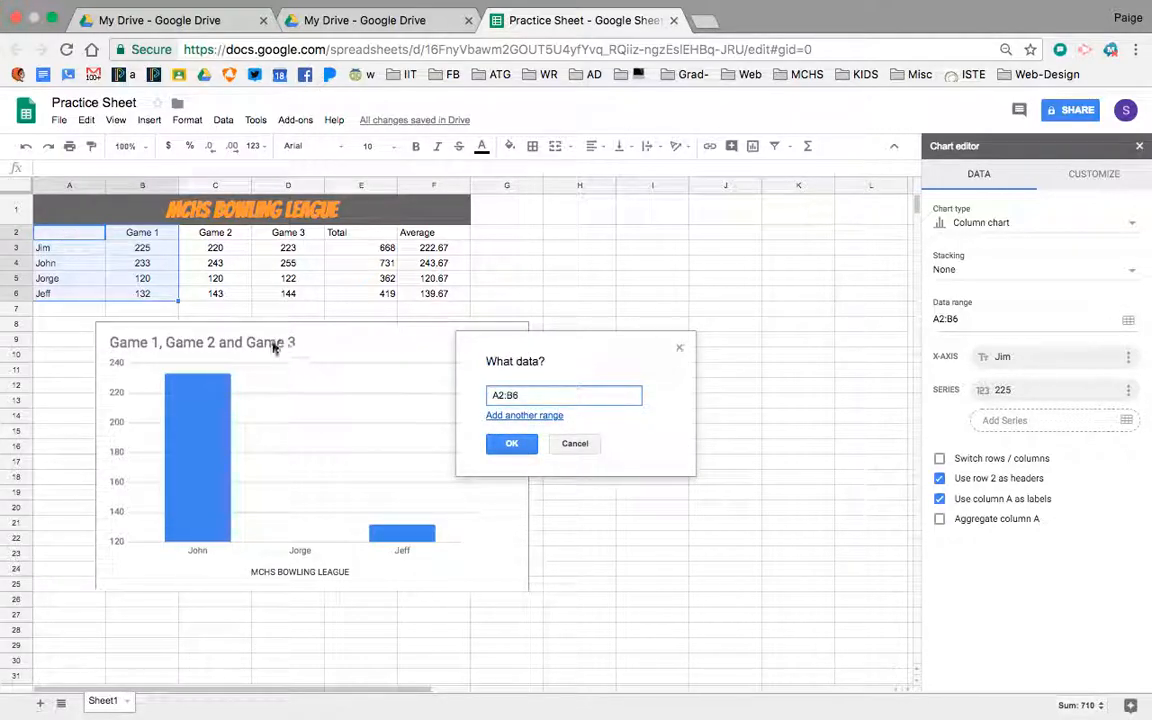
pyautogui.moveTo(82, 232); pyautogui.dragTo(278, 297)
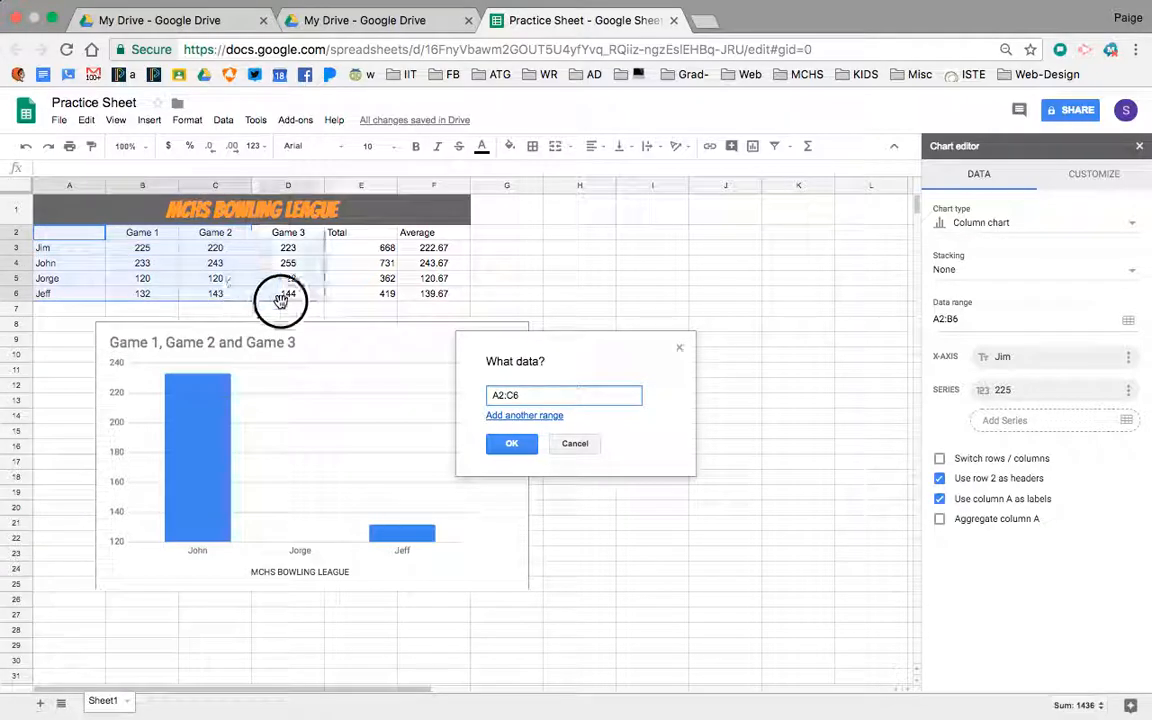
pyautogui.click(512, 443)
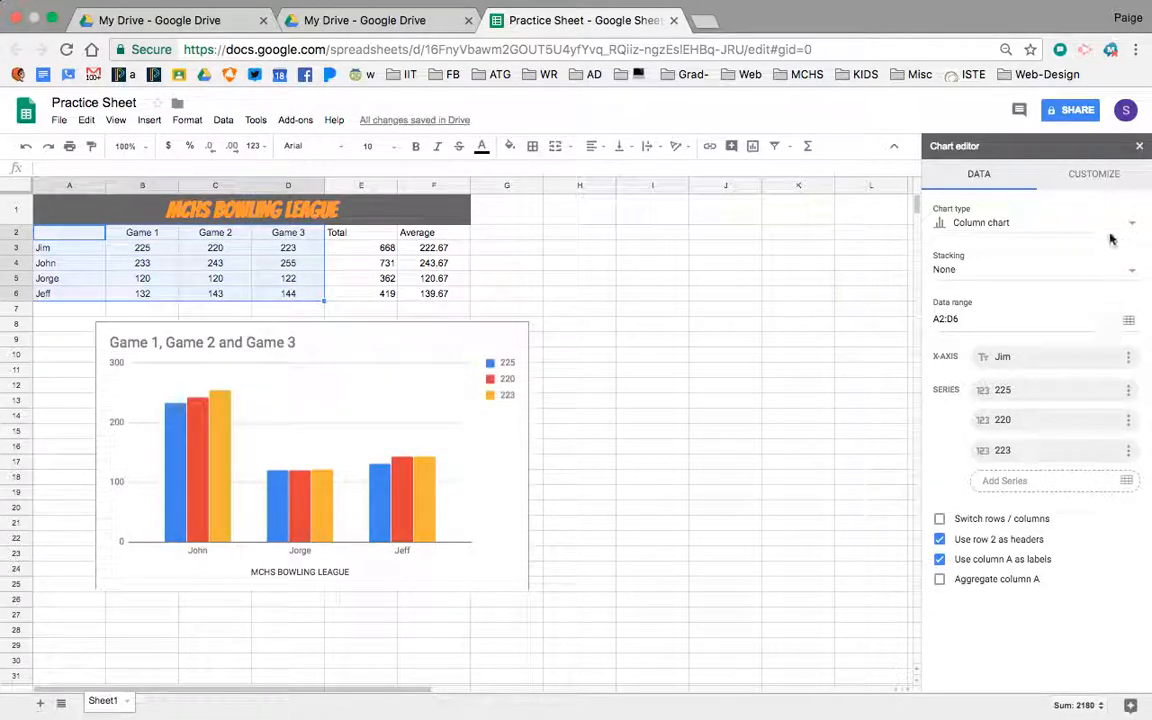
# Step: Give the chart a dark gray background and set its font to Comic Sans MS
pyautogui.click(1096, 178)
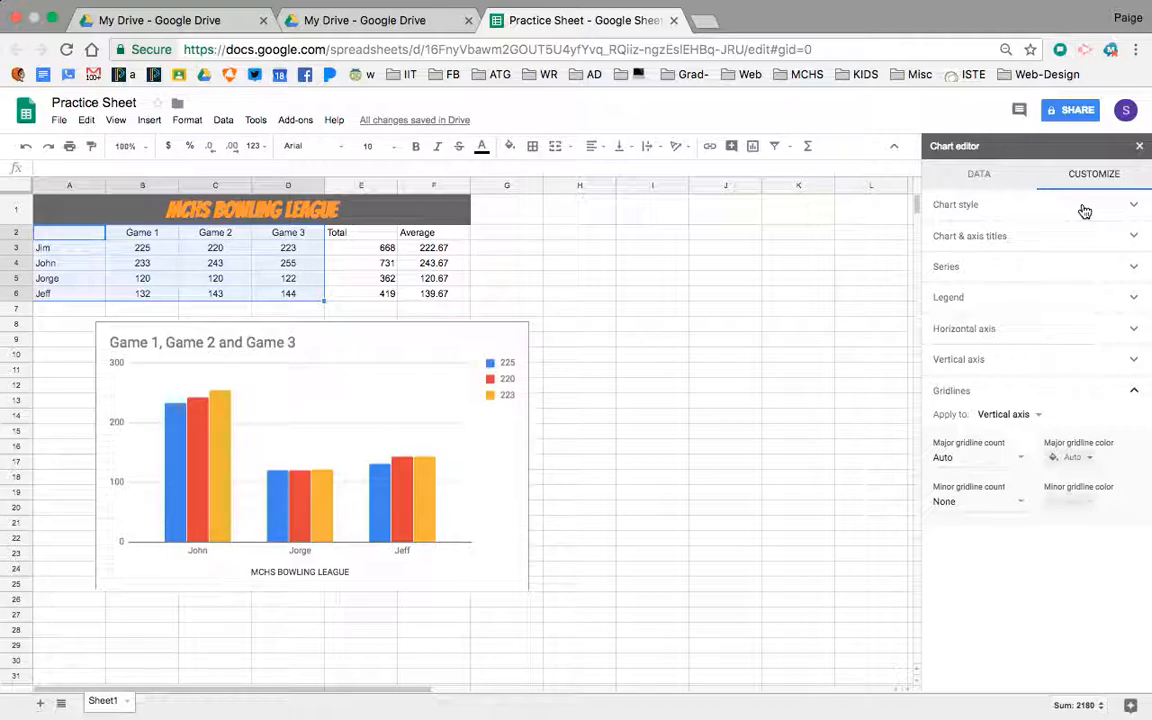
pyautogui.click(1085, 206)
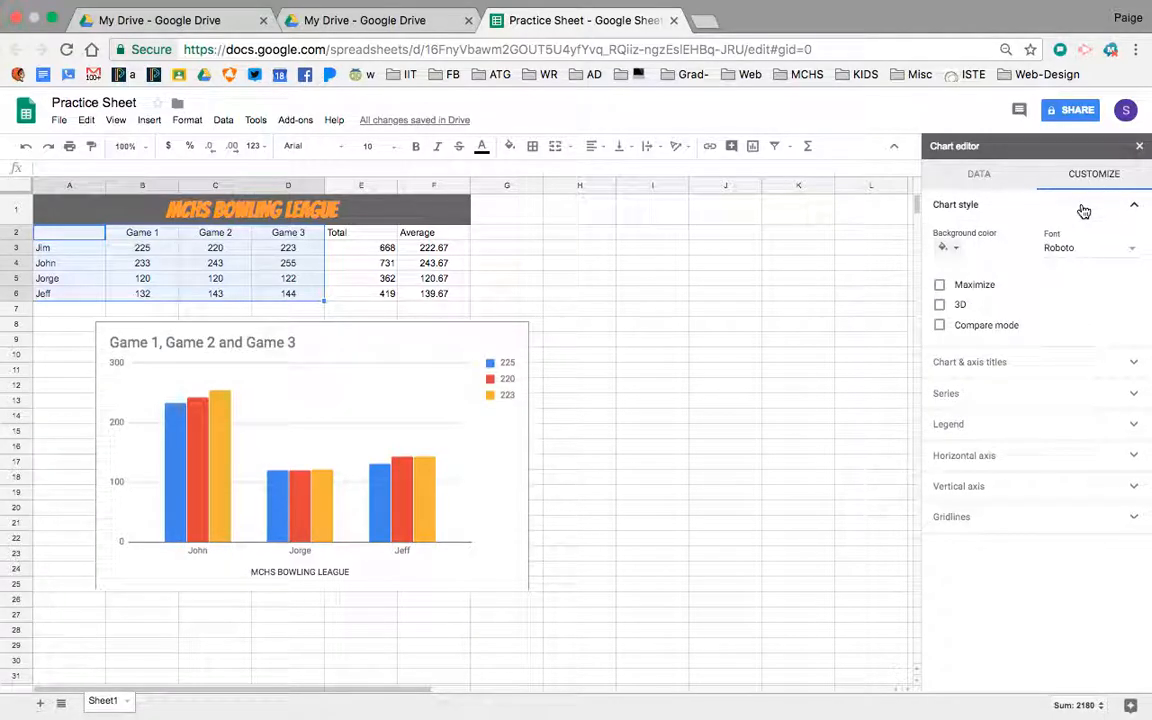
pyautogui.click(947, 247)
pyautogui.click(968, 295)
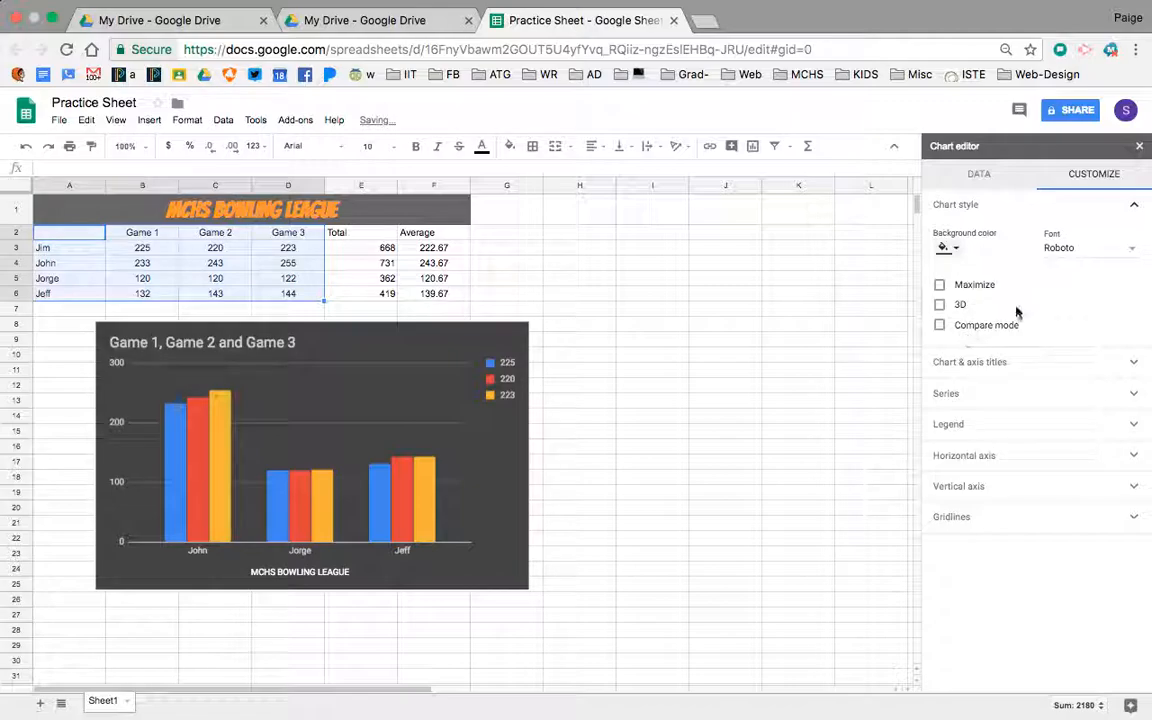
pyautogui.click(1062, 249)
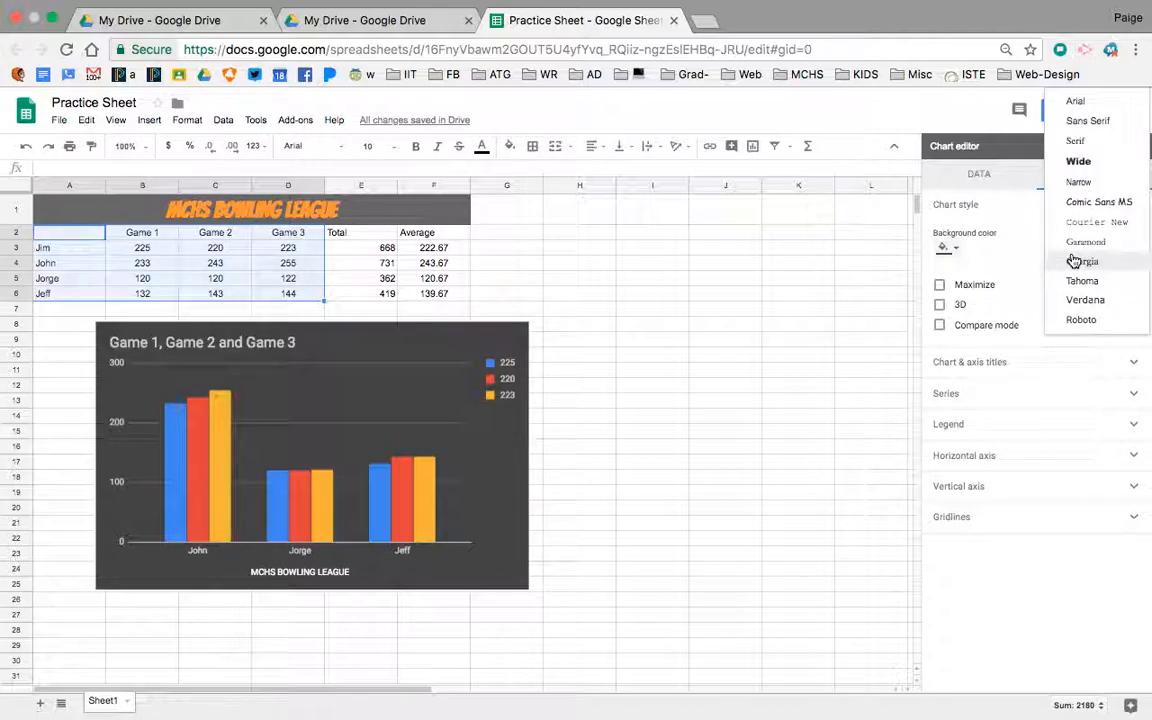
pyautogui.click(1086, 204)
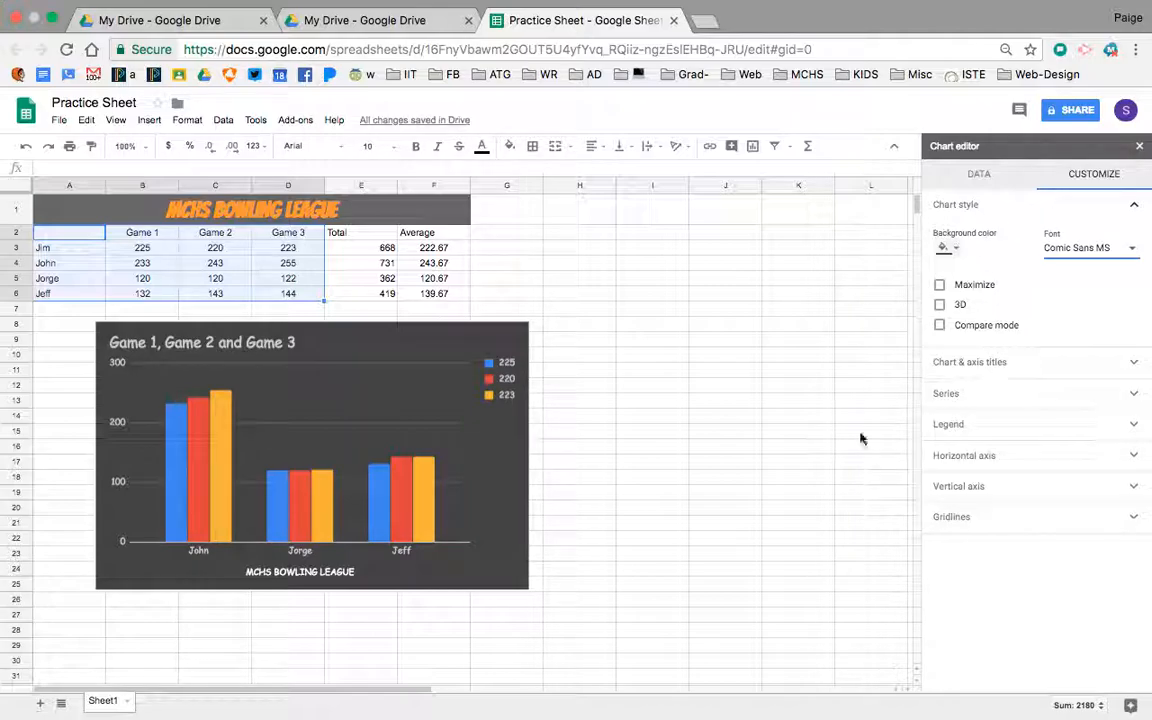
# Step: Change the chart title to "MCHS BOWLING LEAGUE SCORES"
pyautogui.click(205, 357)
pyautogui.click(211, 343)
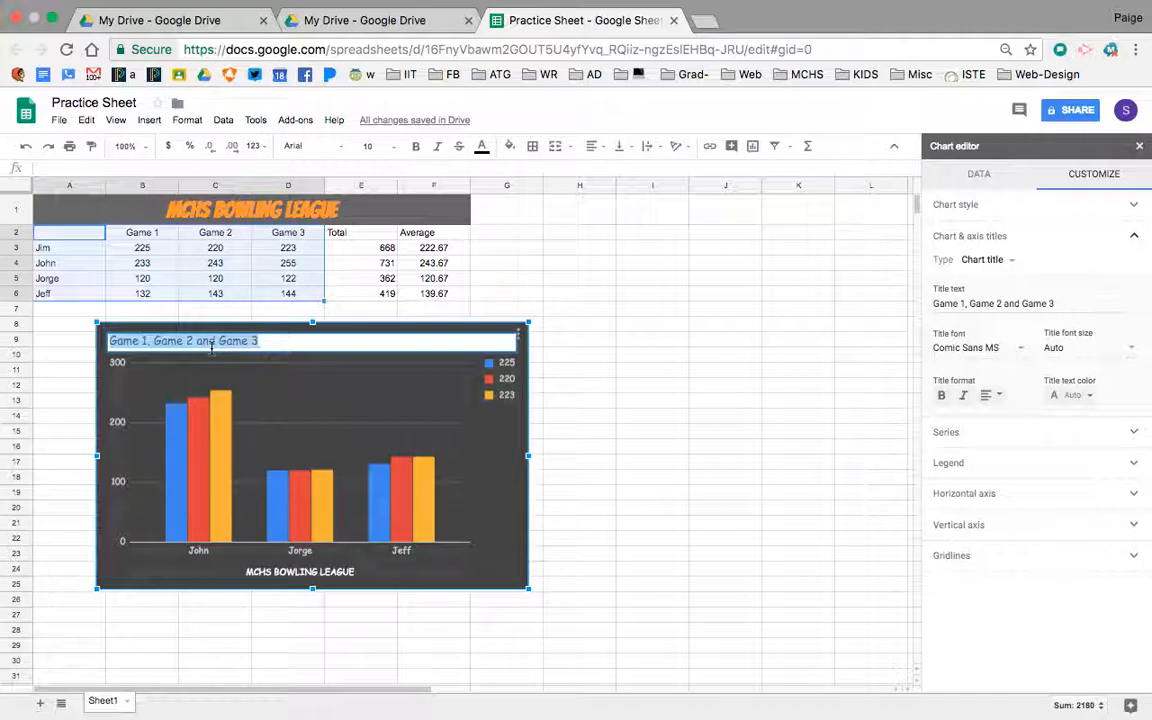
pyautogui.write('MCHS')
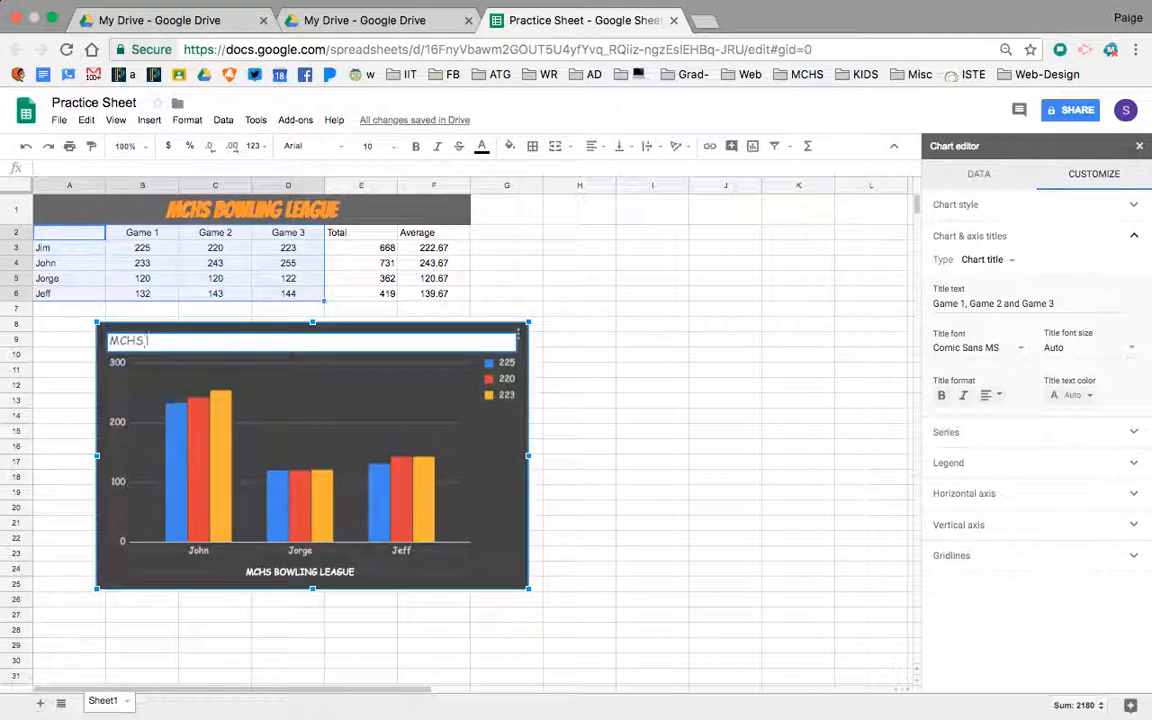
pyautogui.write(' M')
pyautogui.press('BackSpace')
pyautogui.write('BOQ')
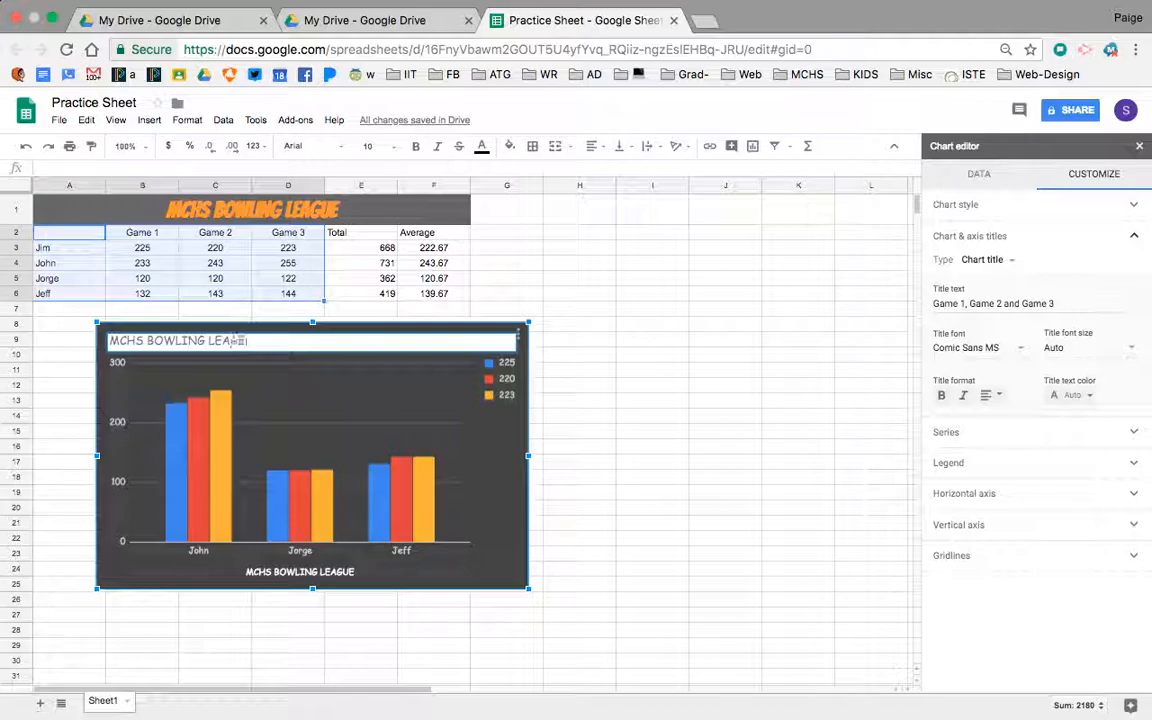
pyautogui.write('CORES')
pyautogui.click(1003, 298)
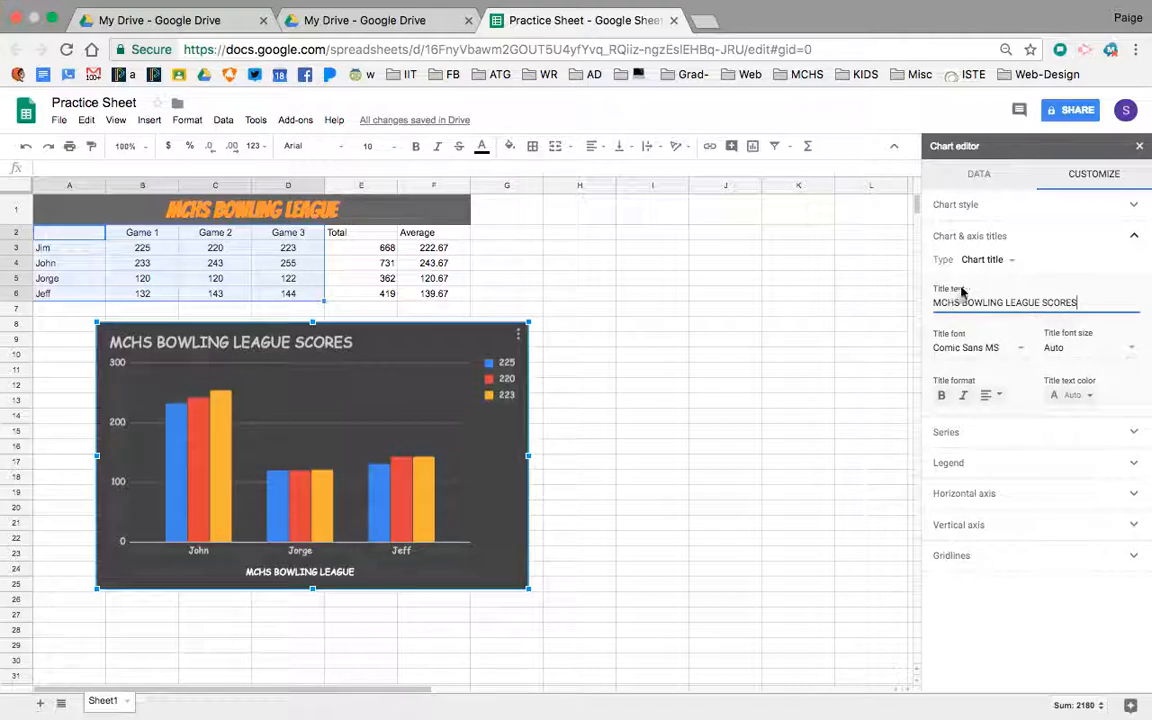
# Step: Change the chart's horizontal axis title to "Players"
pyautogui.click(975, 238)
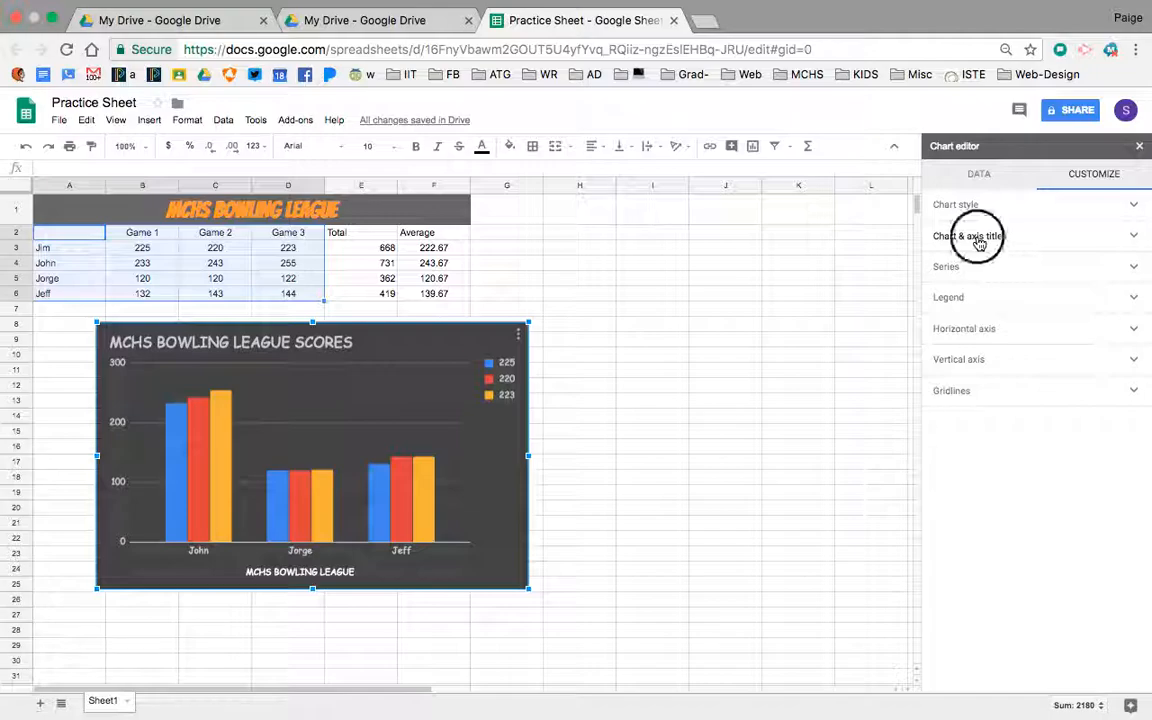
pyautogui.click(979, 240)
pyautogui.click(982, 259)
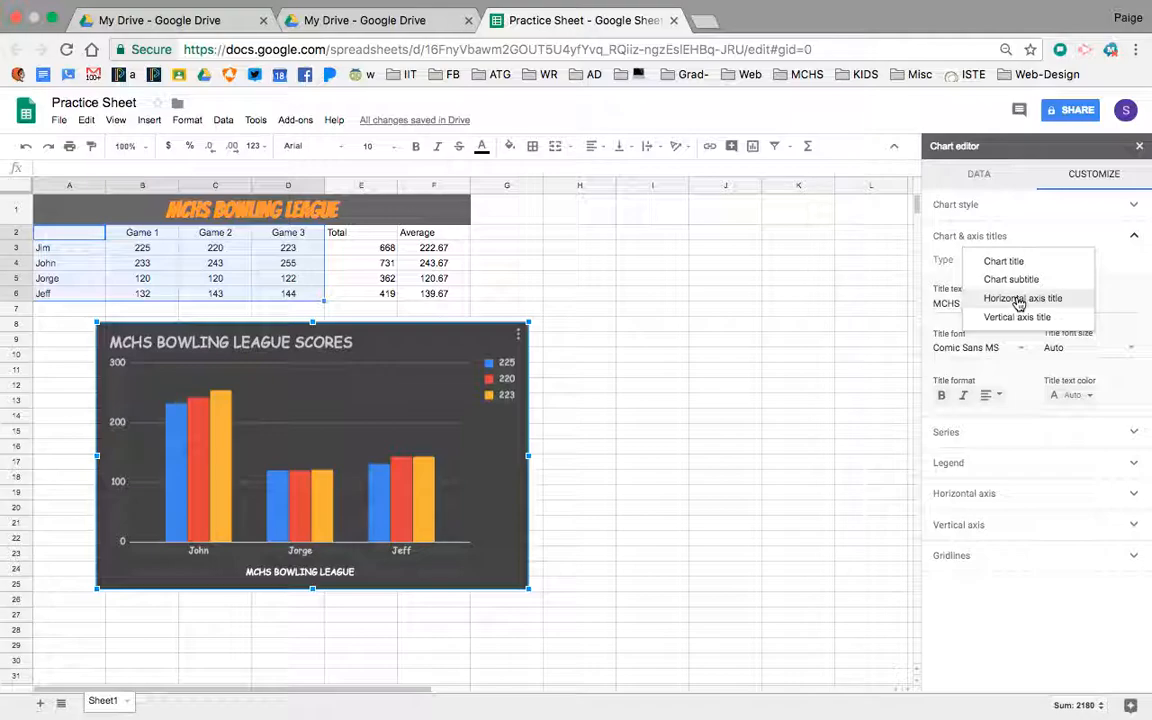
pyautogui.click(1018, 299)
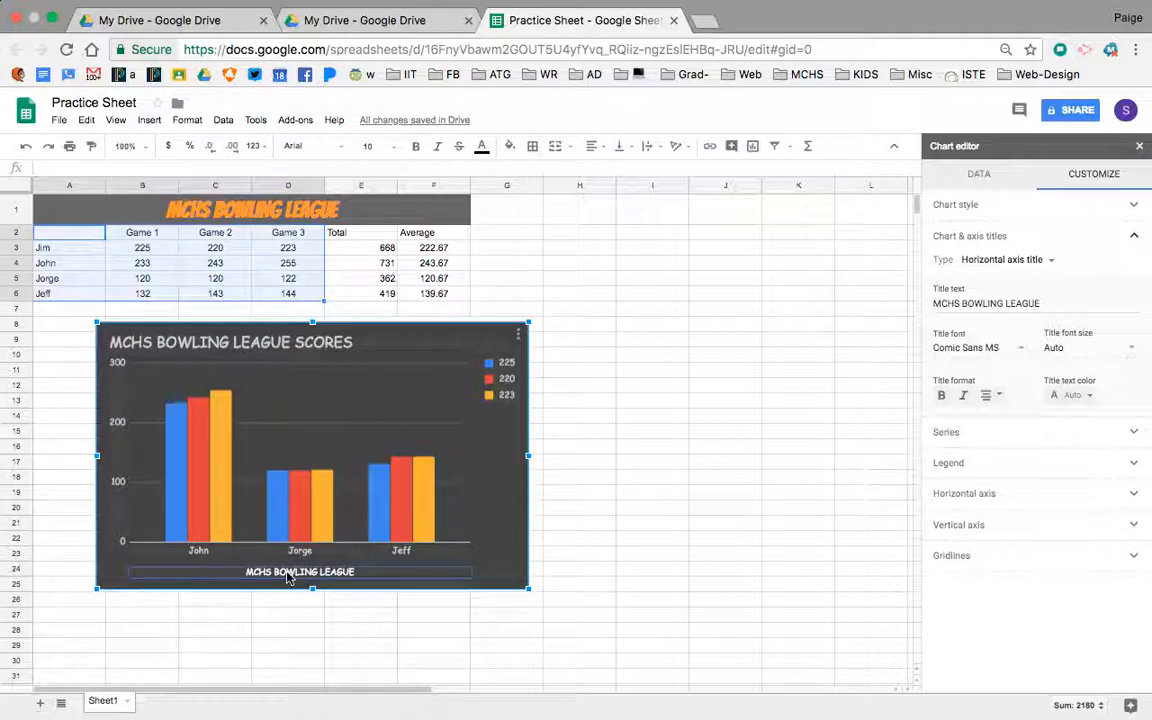
pyautogui.tripleClick(980, 302)
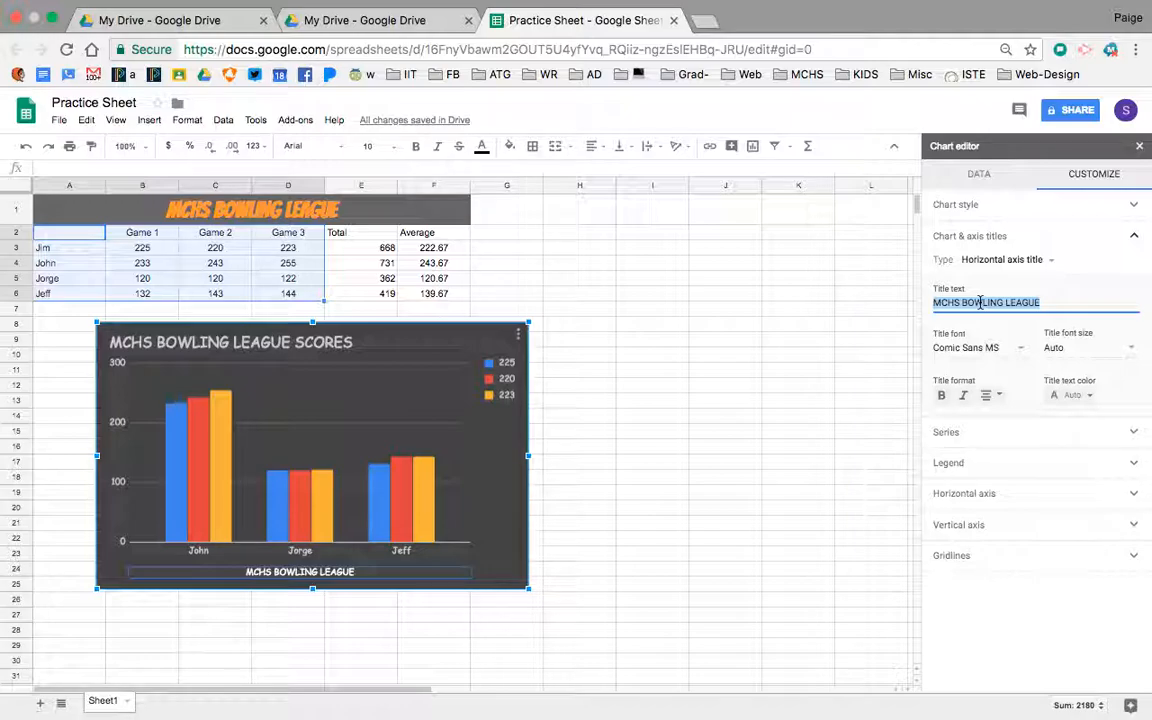
pyautogui.write('layers')
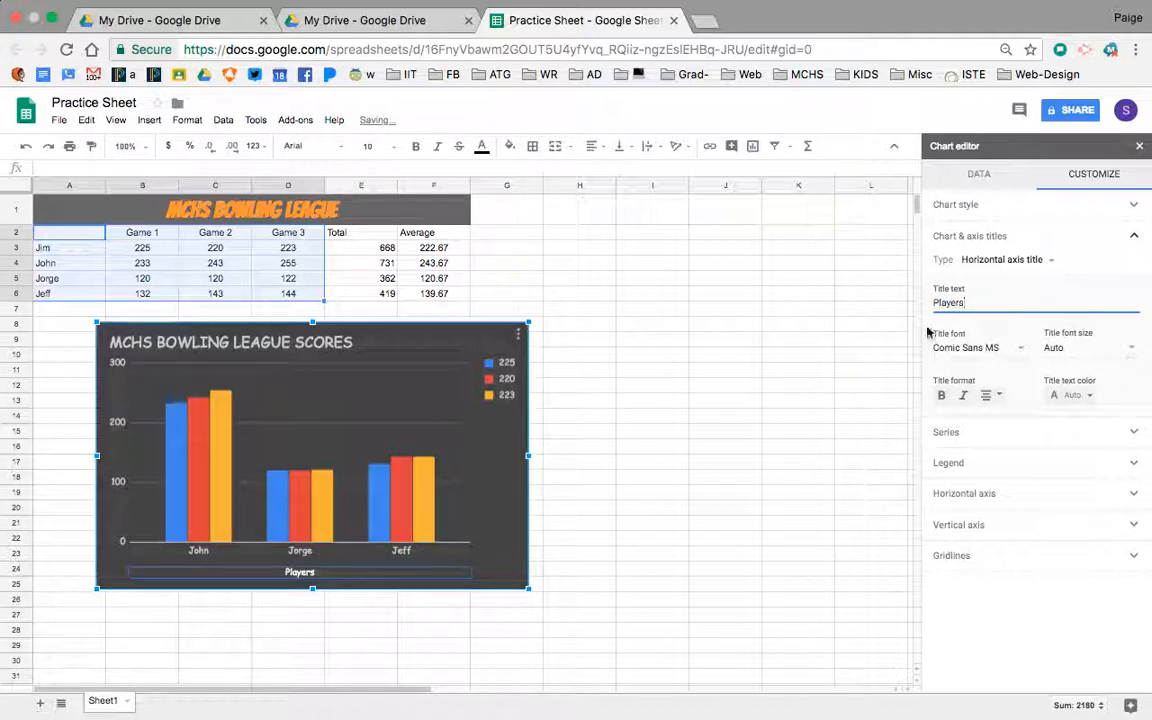
# Step: Add the vertical axis title "Scores" to the chart
pyautogui.click(1003, 260)
pyautogui.click(1005, 278)
pyautogui.click(981, 305)
pyautogui.write('Scores')
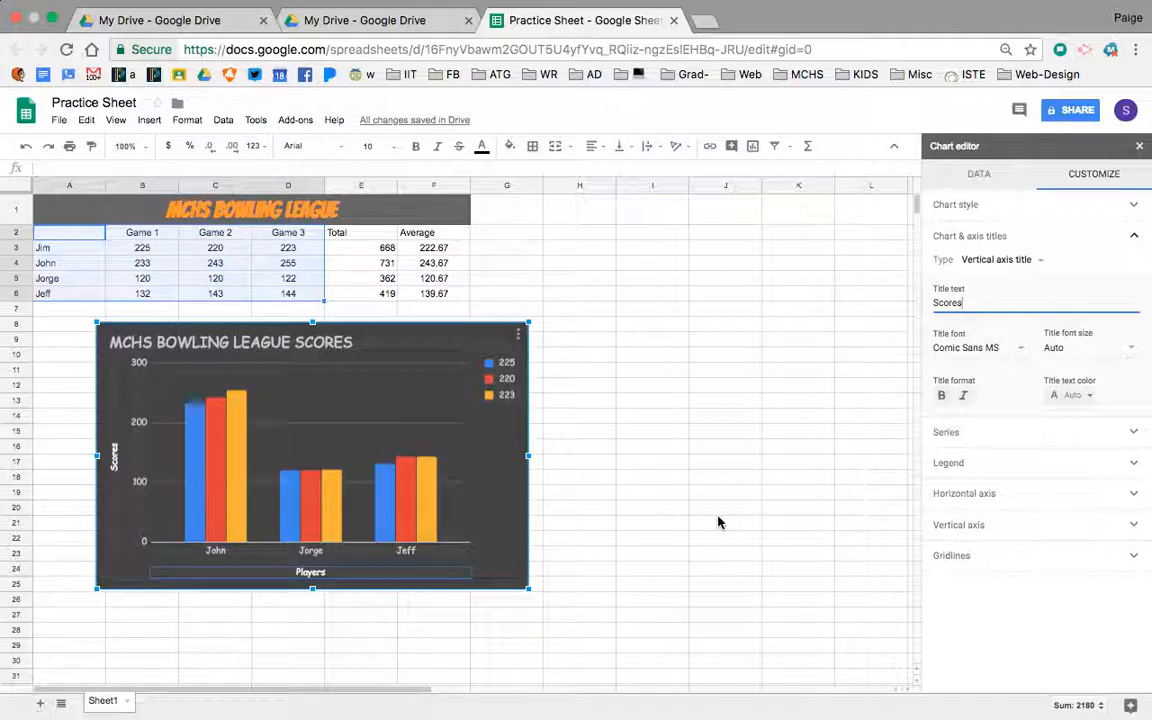
# Step: Try the right axis for all series in the chart and return them to the left axis
pyautogui.click(992, 436)
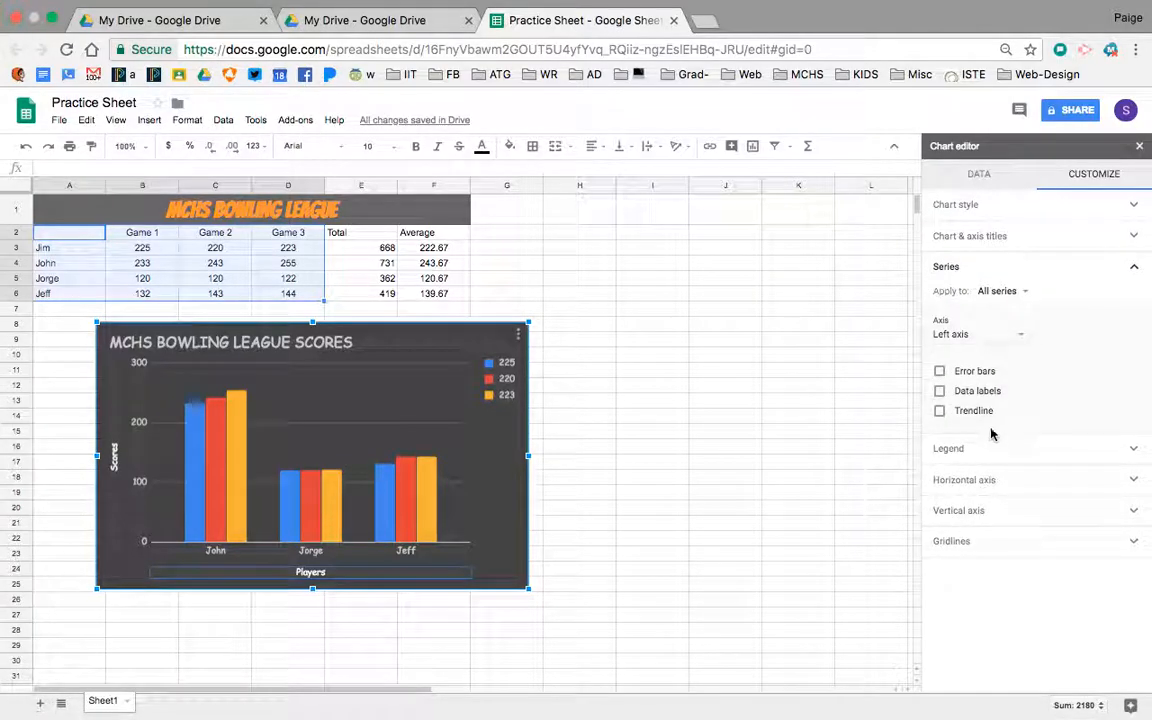
pyautogui.click(998, 334)
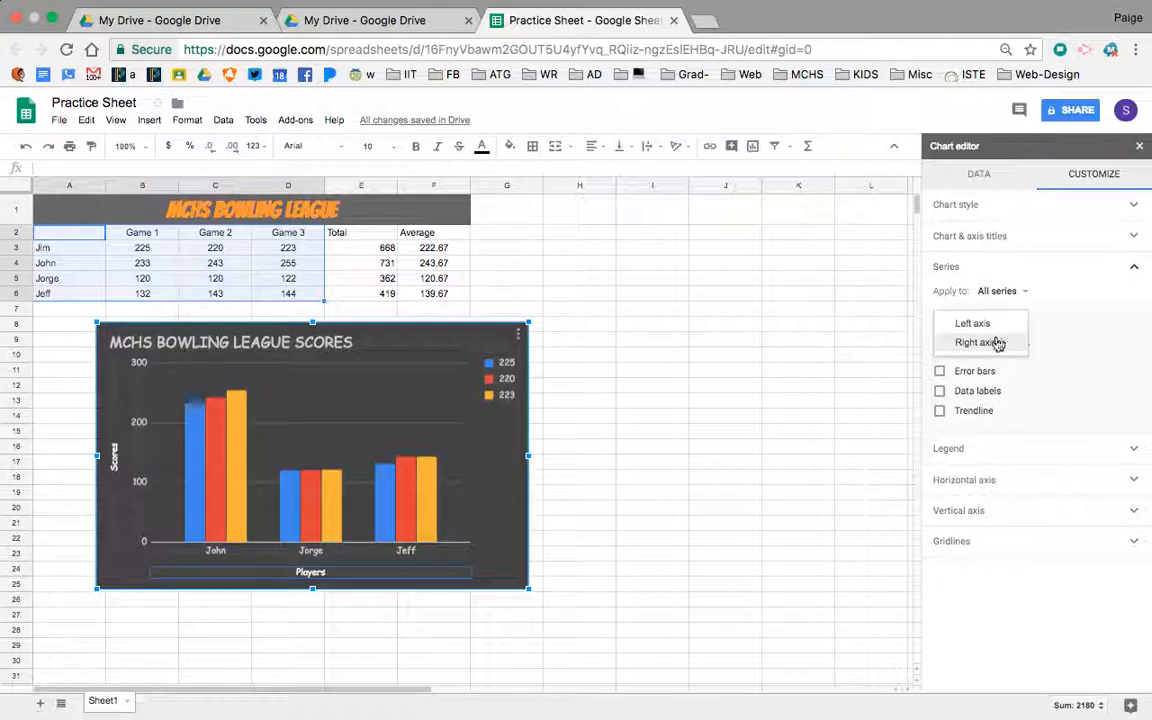
pyautogui.click(998, 342)
pyautogui.click(998, 334)
pyautogui.click(993, 304)
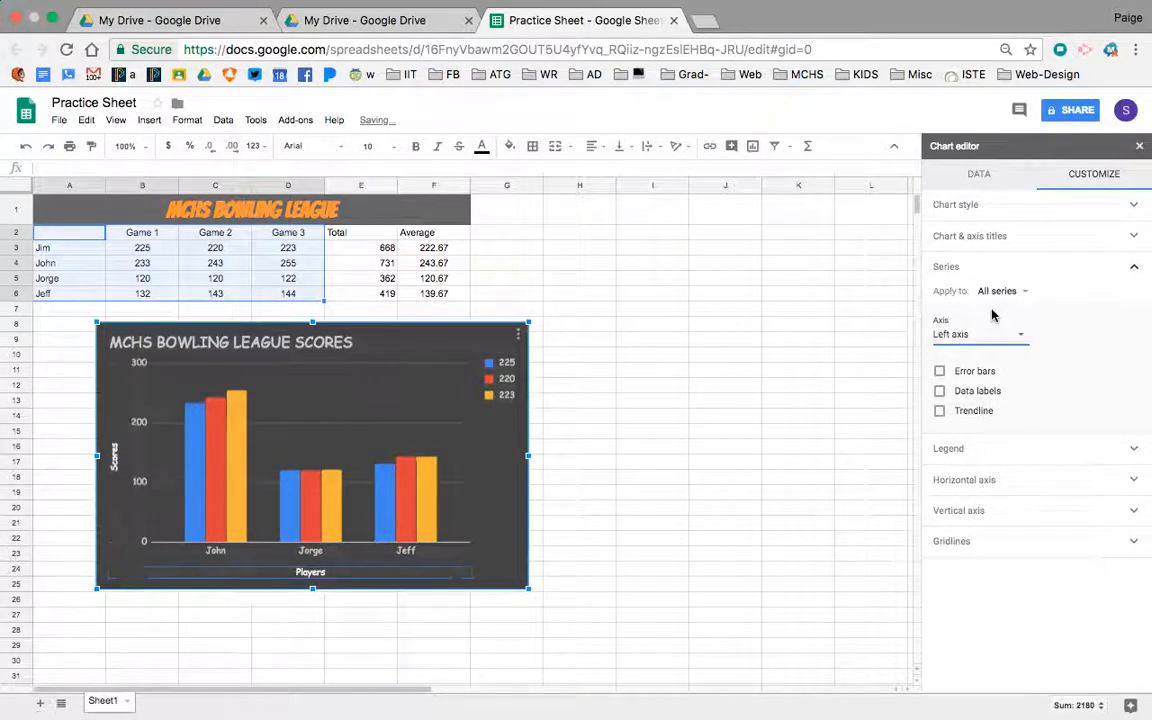
# Step: Try red for the 225 series and settle on cyan as its color
pyautogui.click(997, 291)
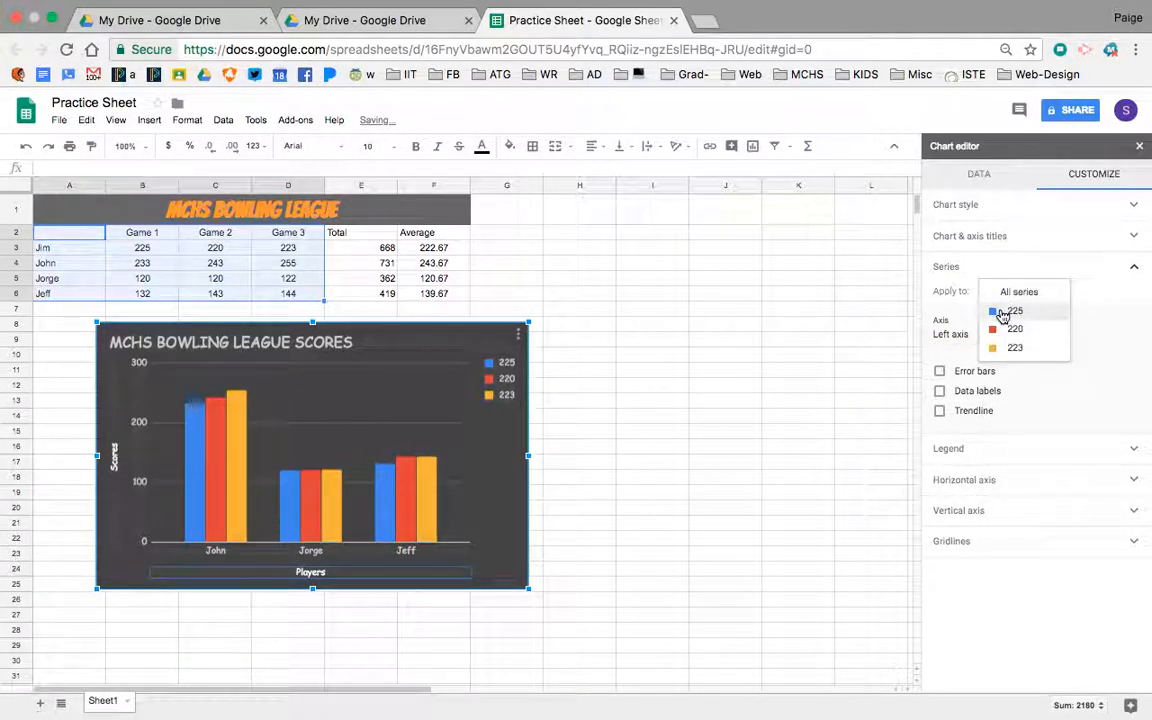
pyautogui.click(1000, 313)
pyautogui.click(948, 333)
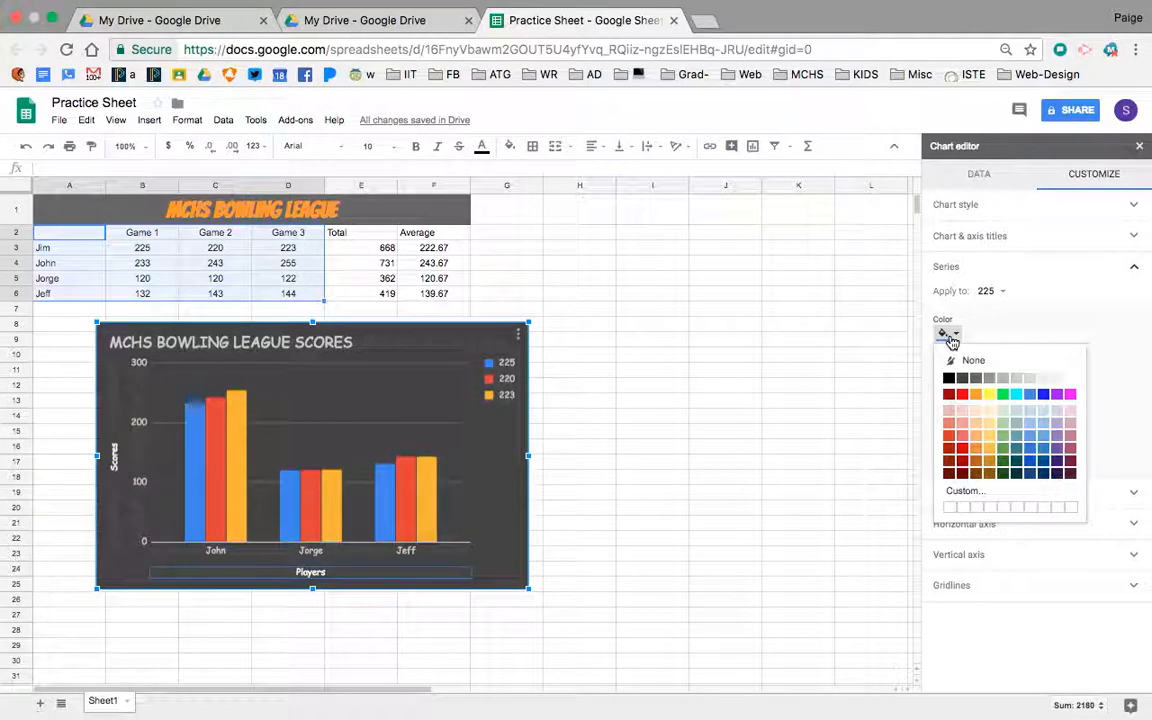
pyautogui.click(962, 394)
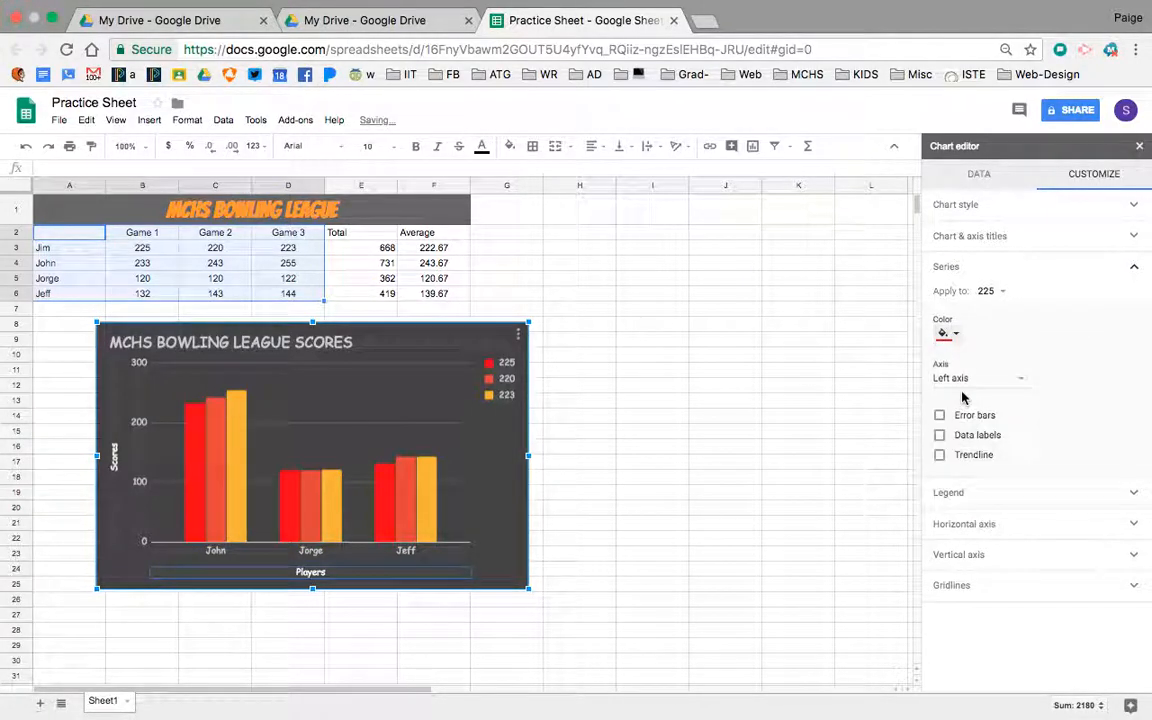
pyautogui.click(948, 334)
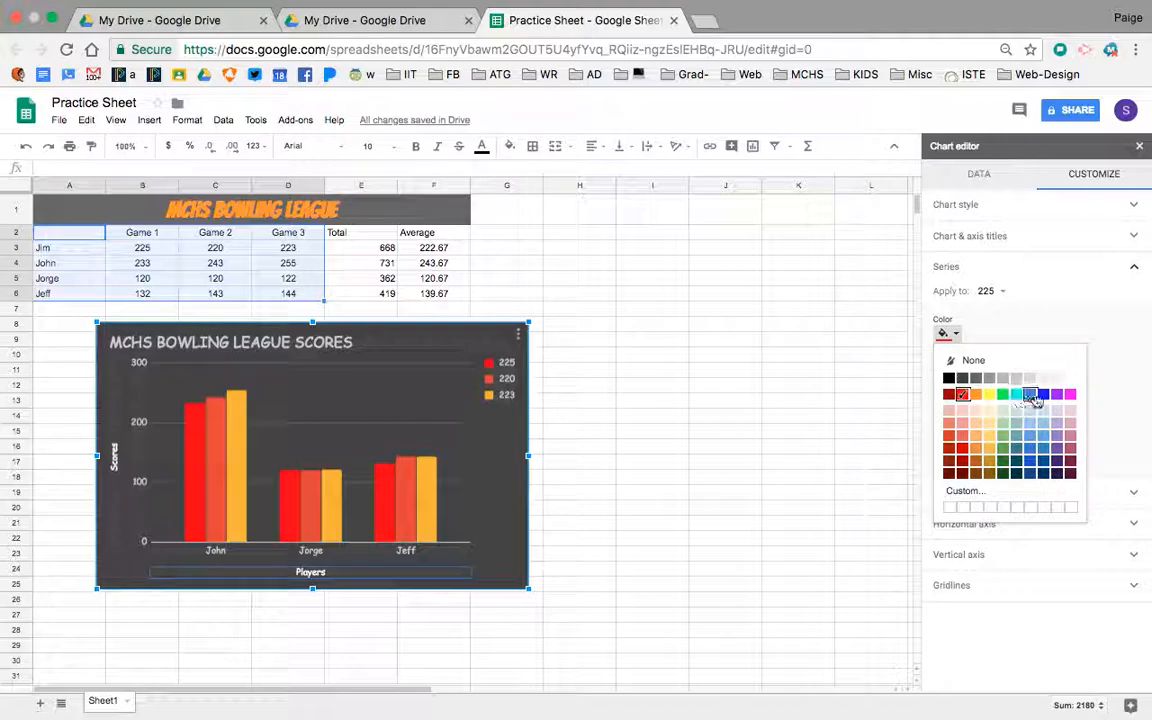
pyautogui.click(1018, 395)
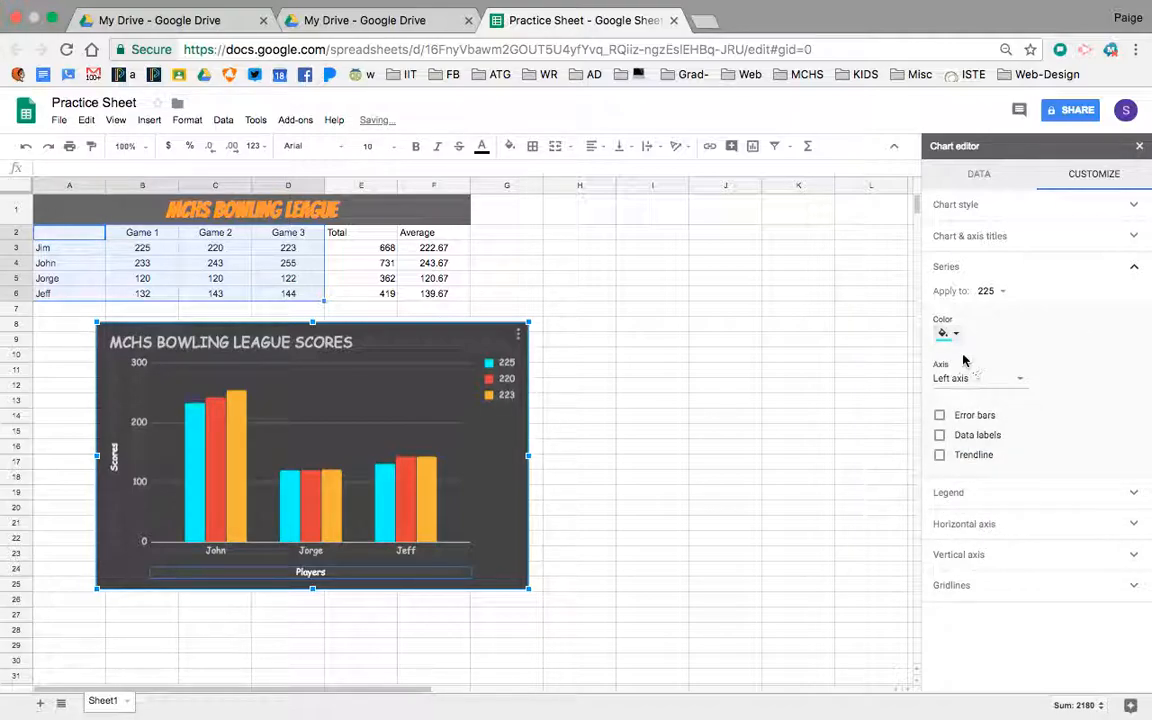
# Step: Set the color of the 220 series to a muted light green
pyautogui.click(988, 291)
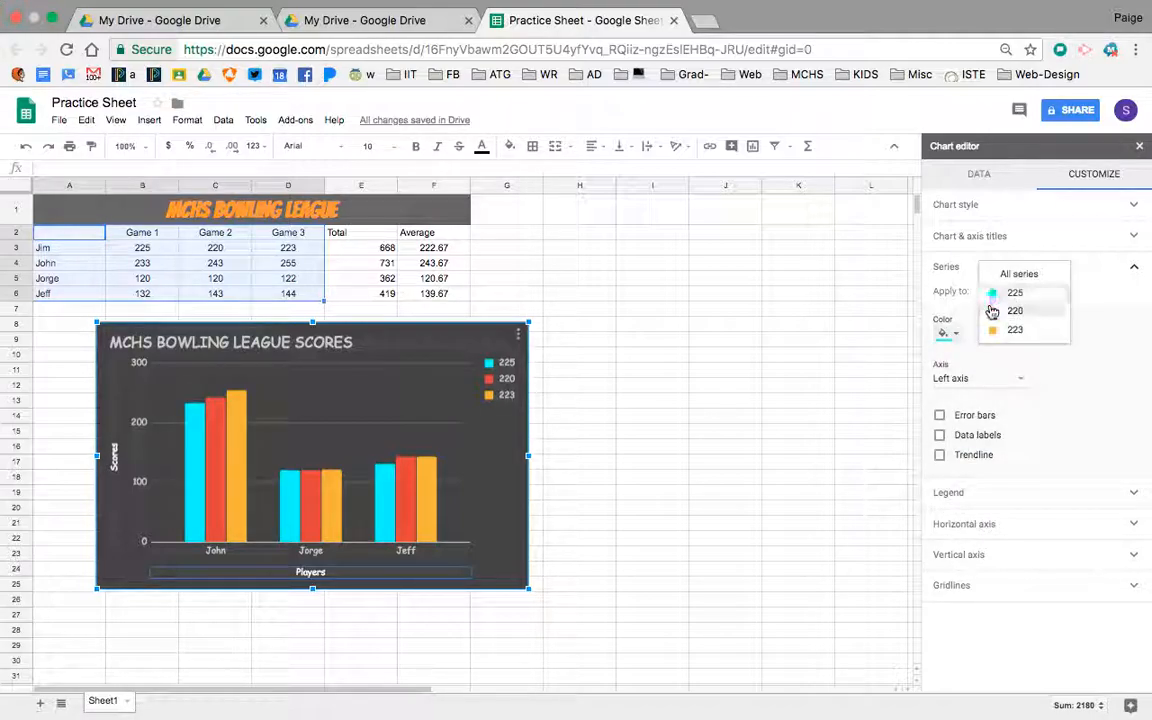
pyautogui.click(992, 311)
pyautogui.click(948, 335)
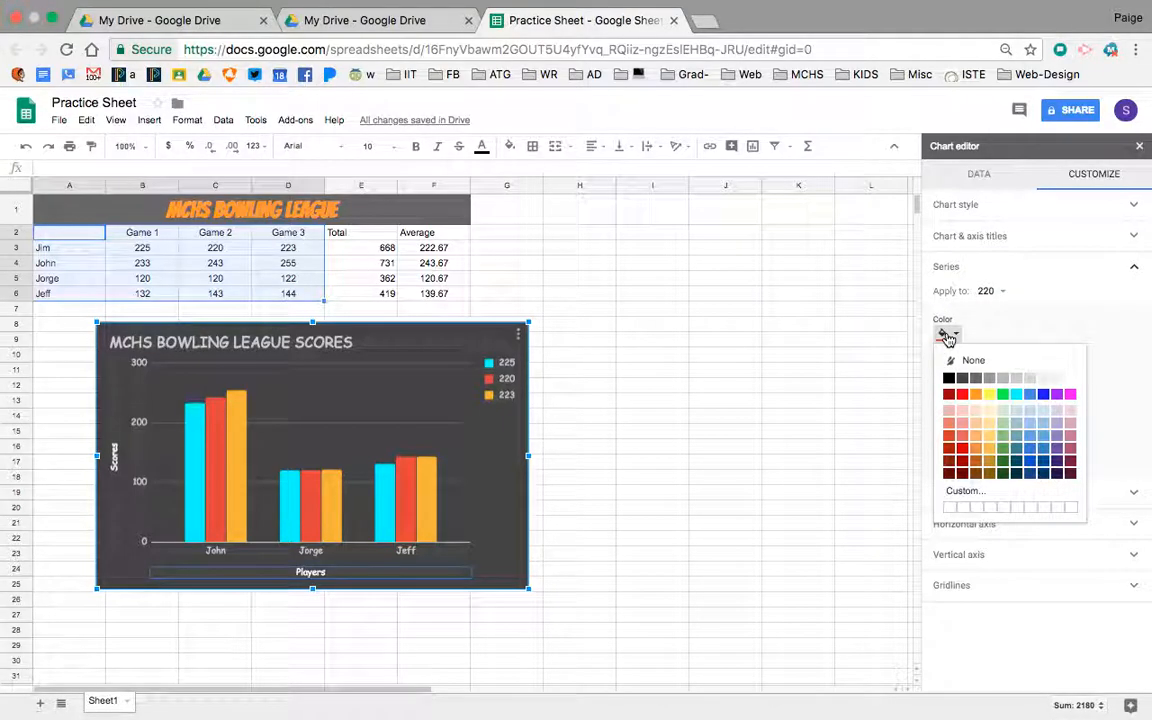
pyautogui.click(1003, 435)
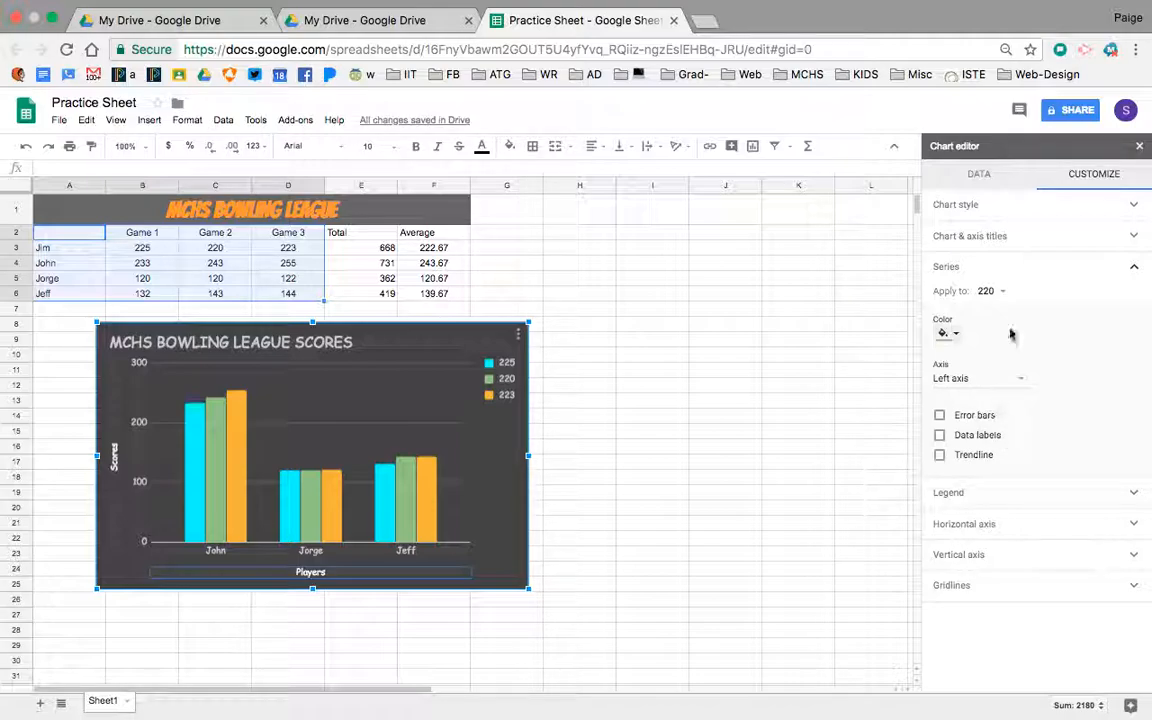
# Step: Set the chart's legend font to Wide
pyautogui.click(989, 500)
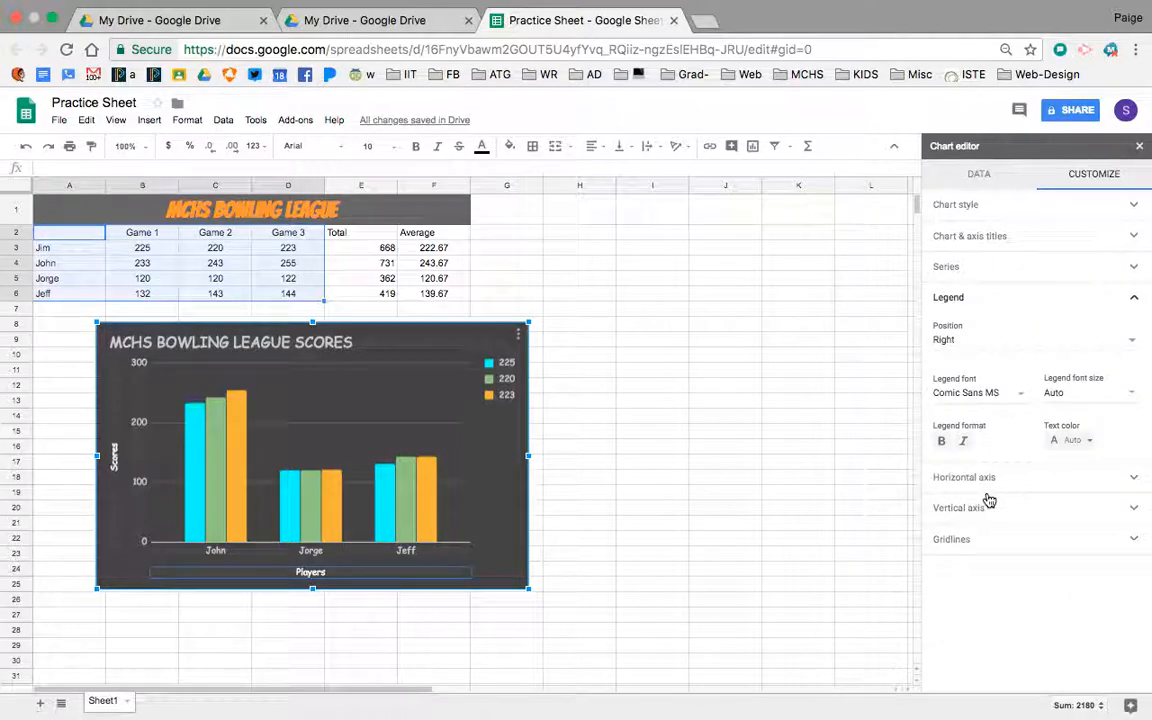
pyautogui.click(970, 393)
pyautogui.click(970, 343)
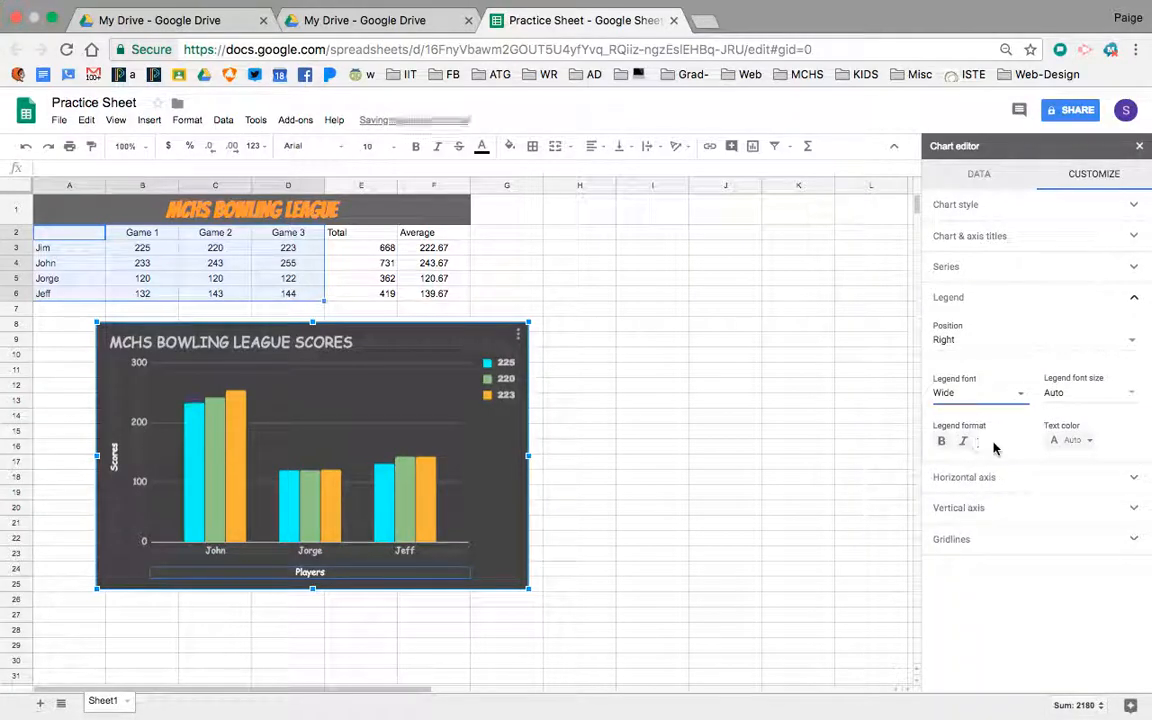
# Step: Look over the formatting options for the chart's horizontal axis and vertical axis
pyautogui.click(972, 480)
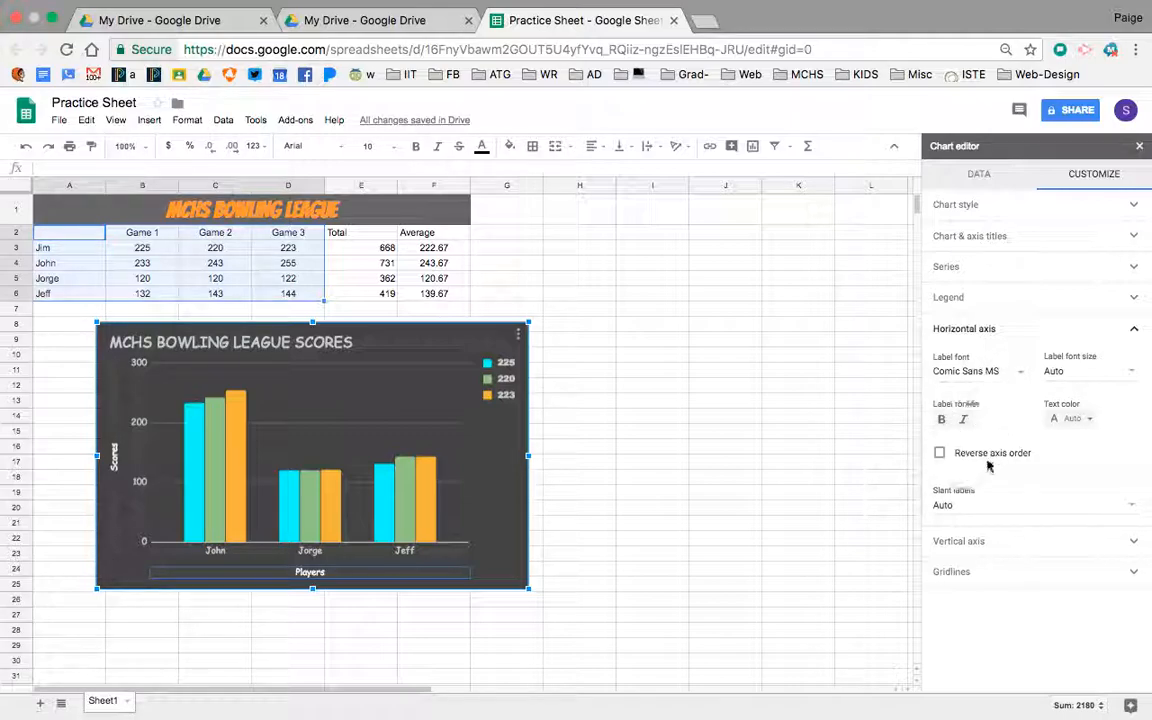
pyautogui.click(970, 545)
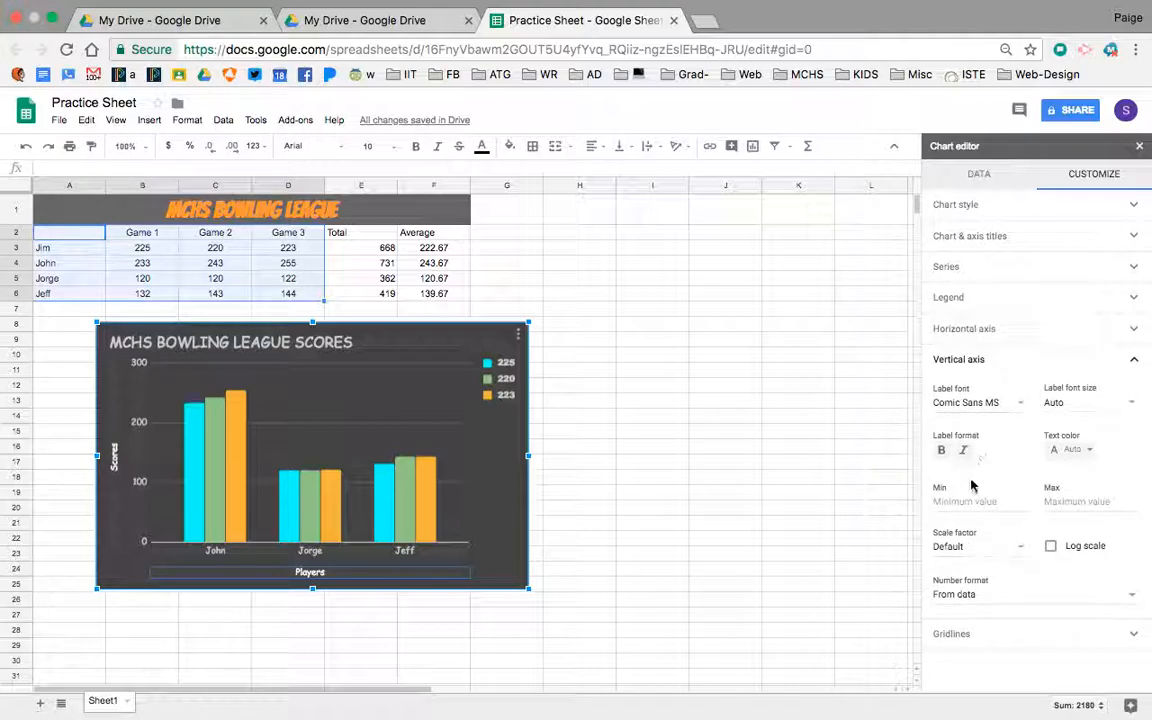
# Step: Try 3, 10, 6 and 8 as the vertical axis's major gridline count and settle on 7
pyautogui.click(955, 633)
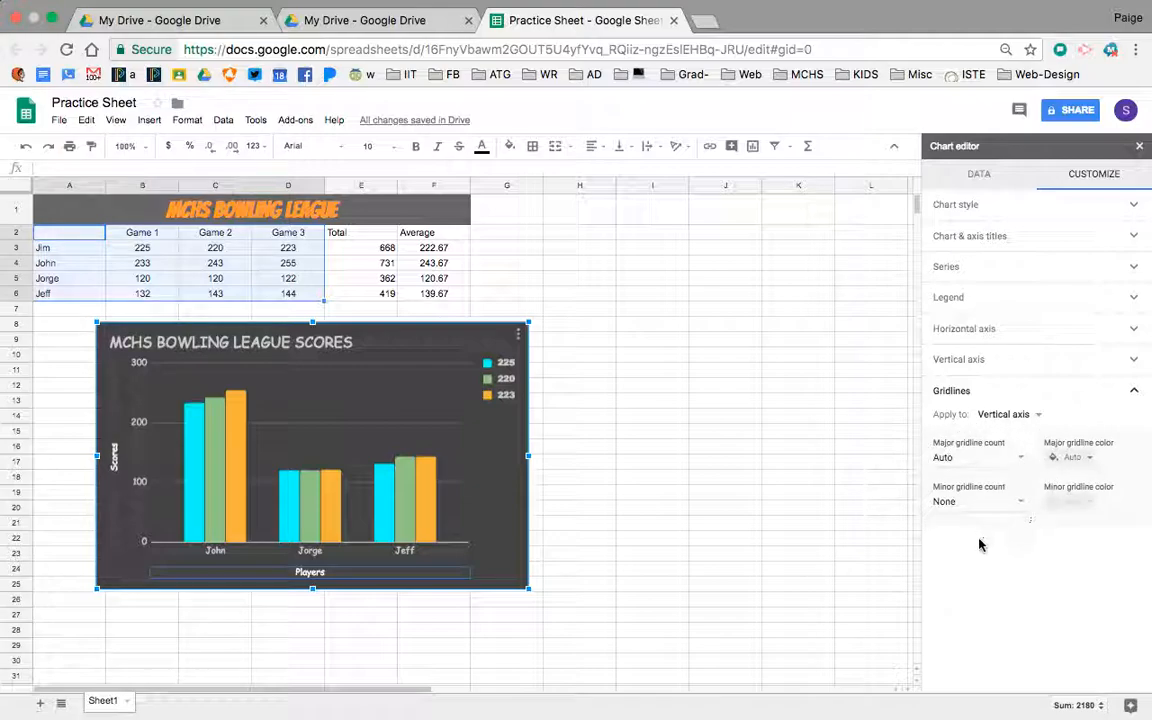
pyautogui.click(1008, 450)
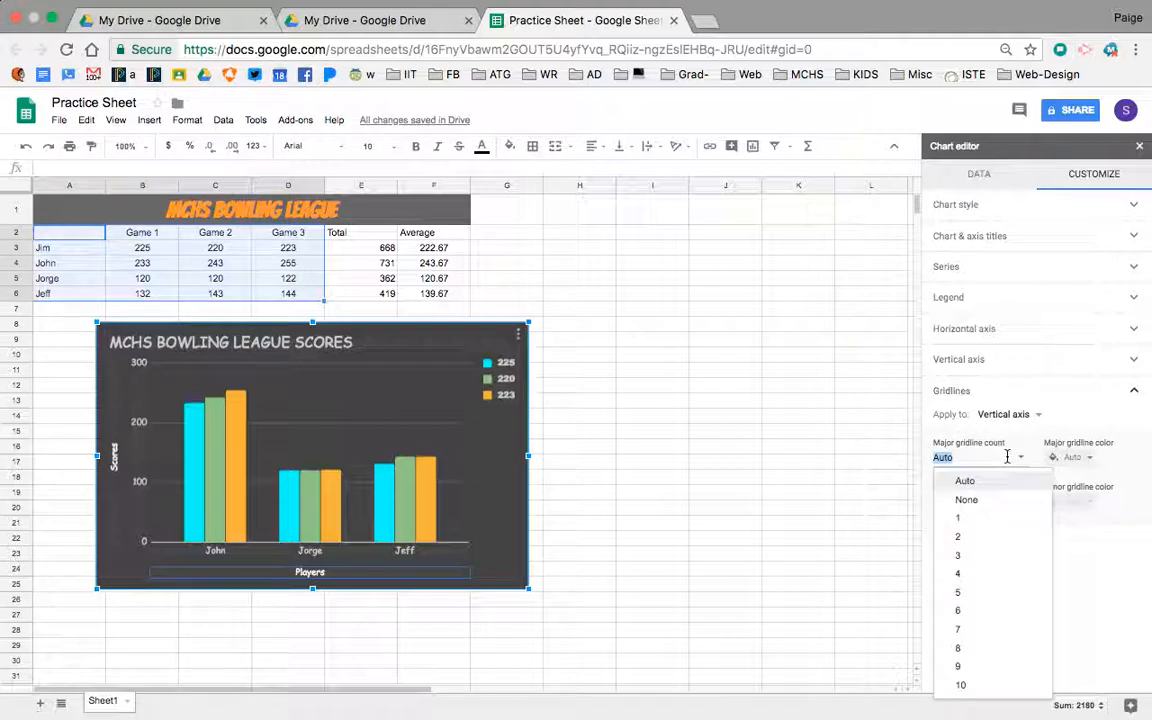
pyautogui.click(978, 557)
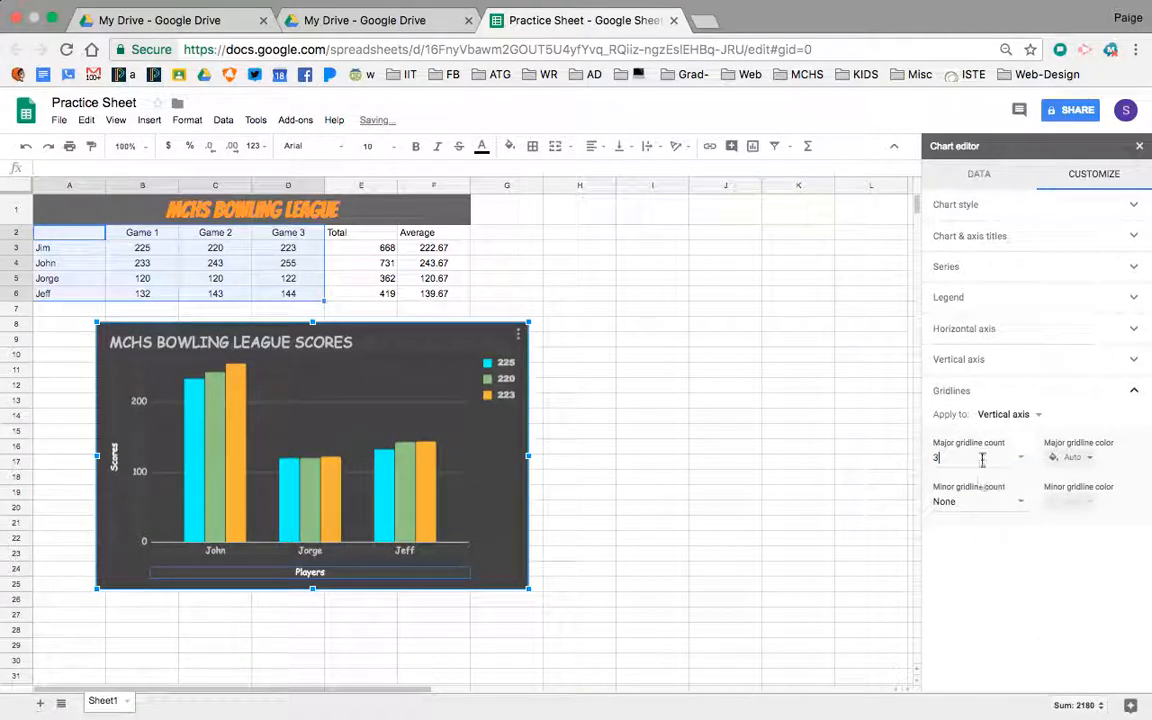
pyautogui.click(1020, 460)
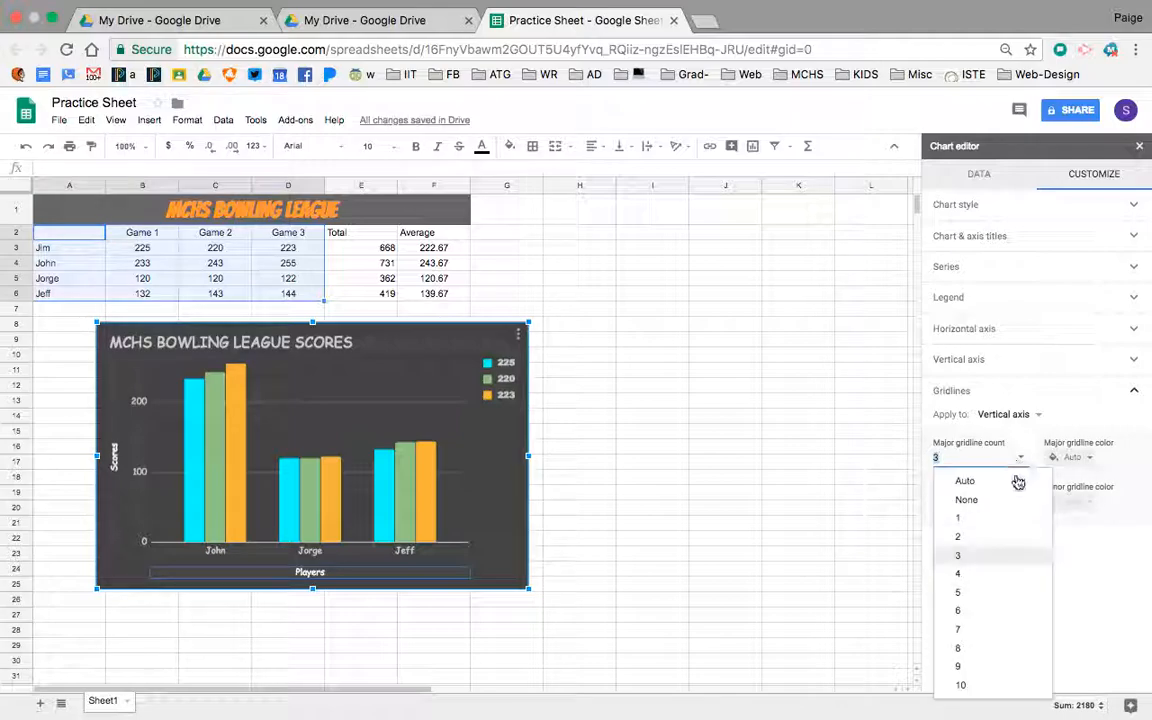
pyautogui.click(973, 686)
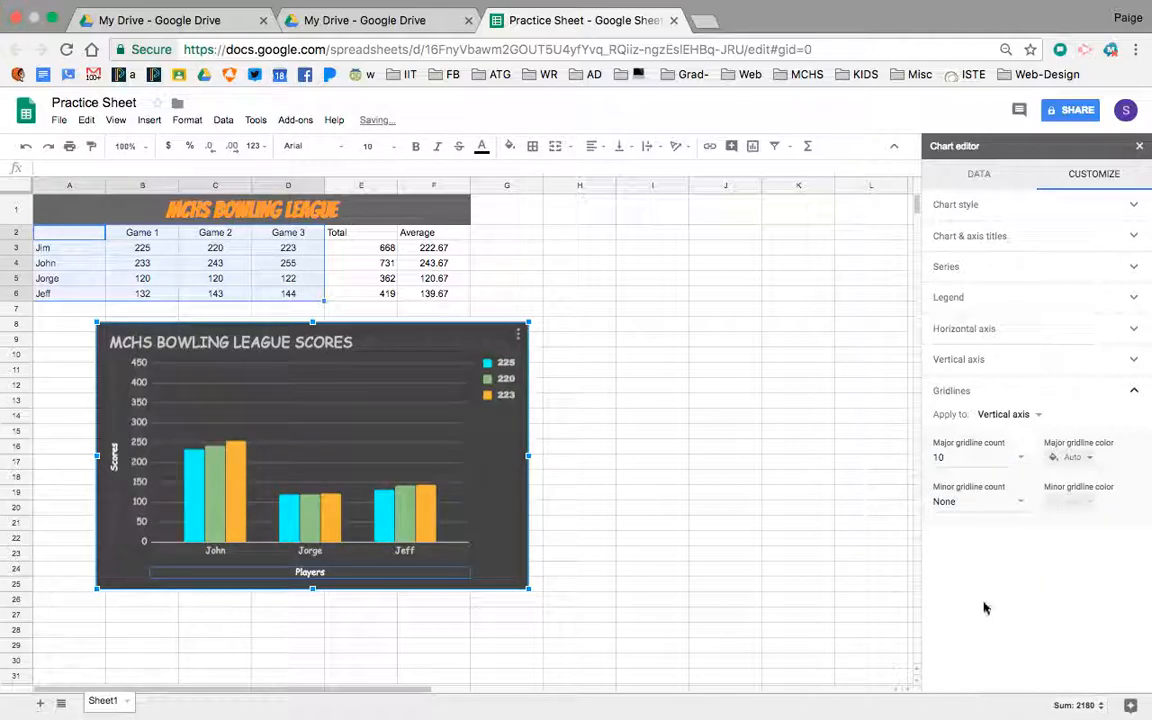
pyautogui.click(943, 456)
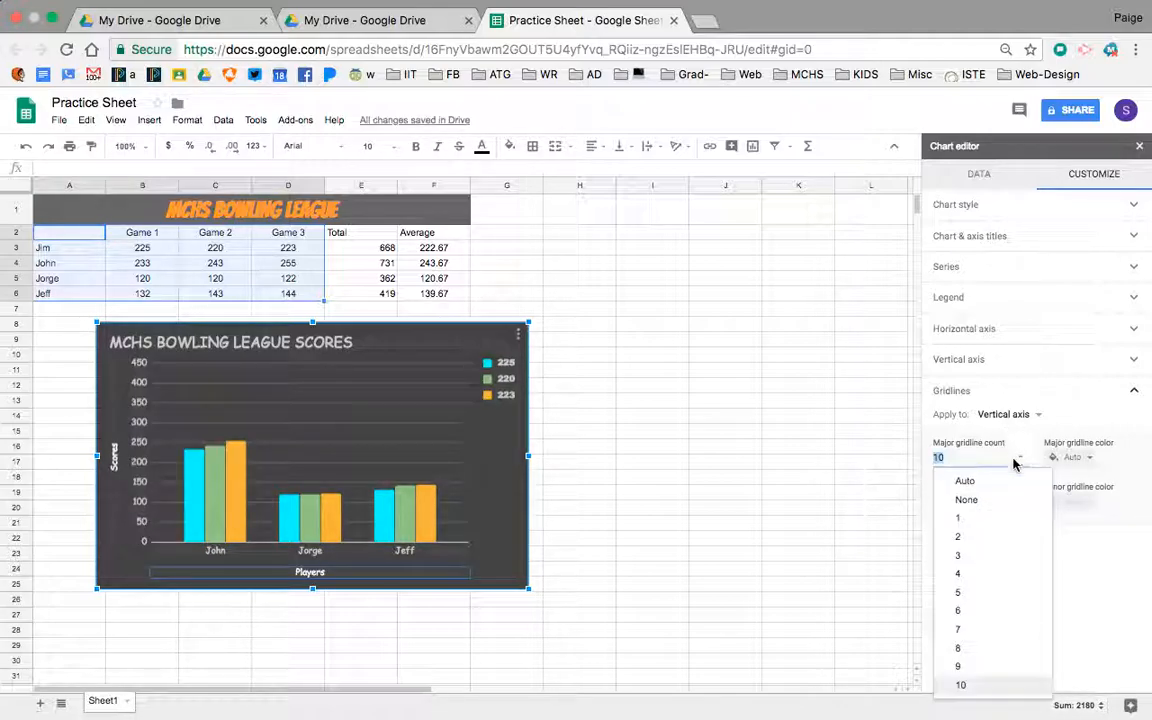
pyautogui.click(958, 611)
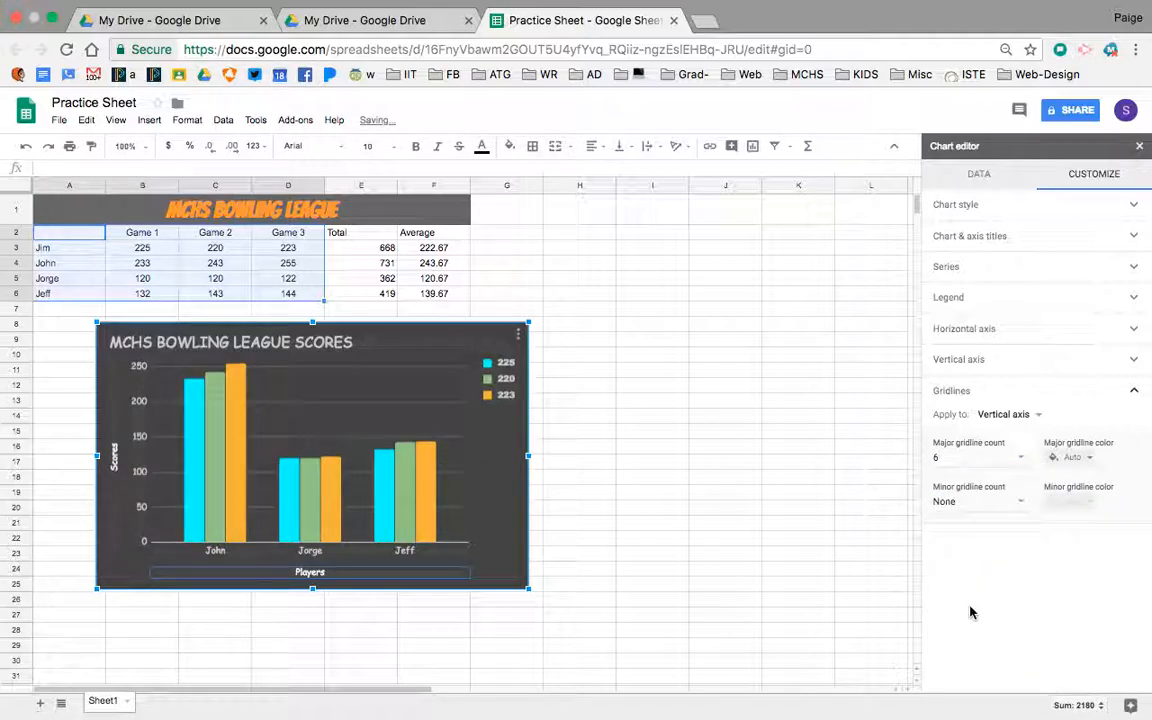
pyautogui.click(1020, 458)
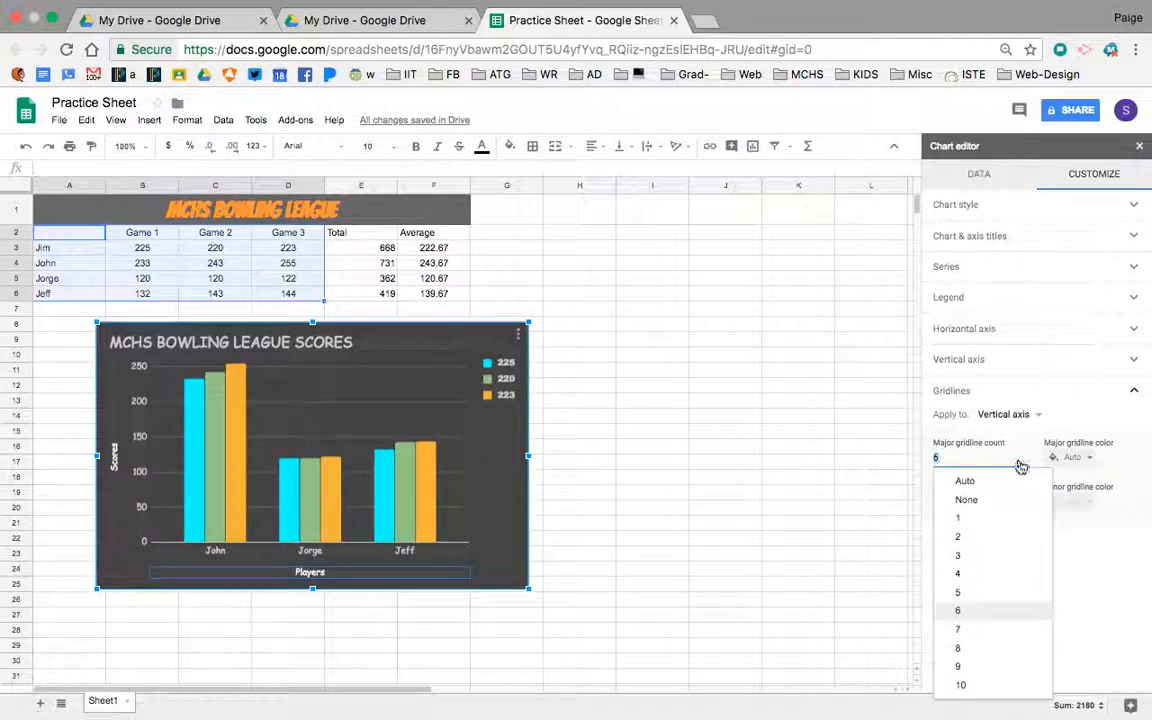
pyautogui.click(972, 648)
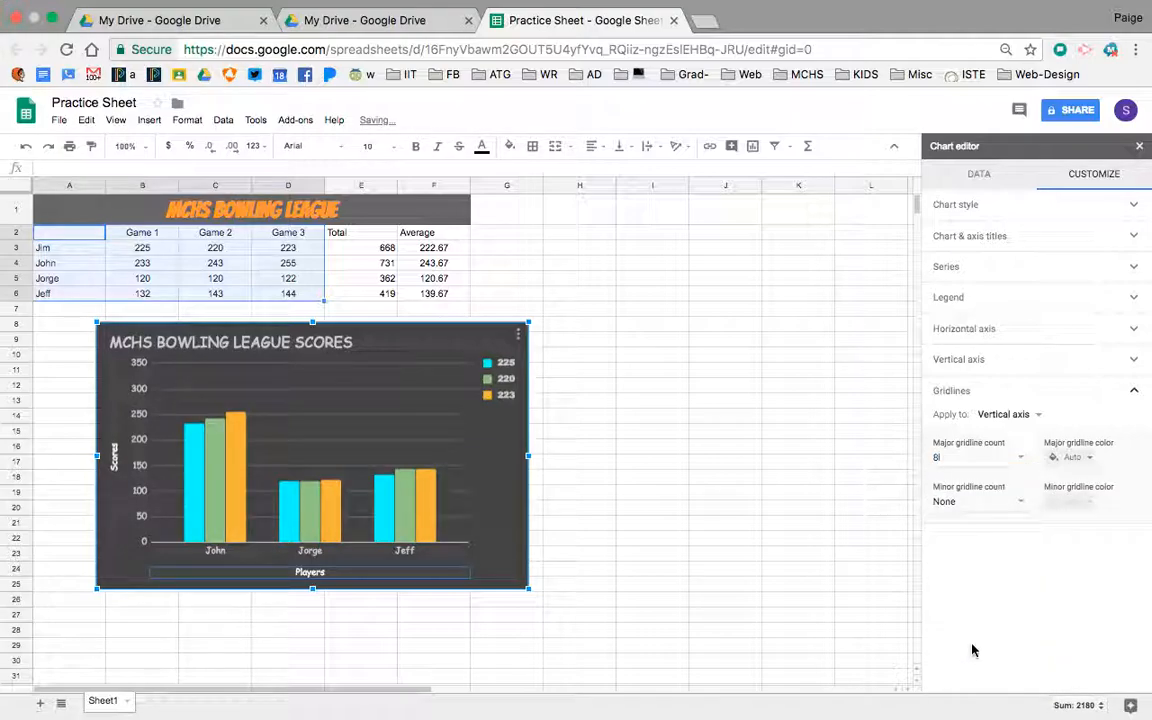
pyautogui.click(1020, 458)
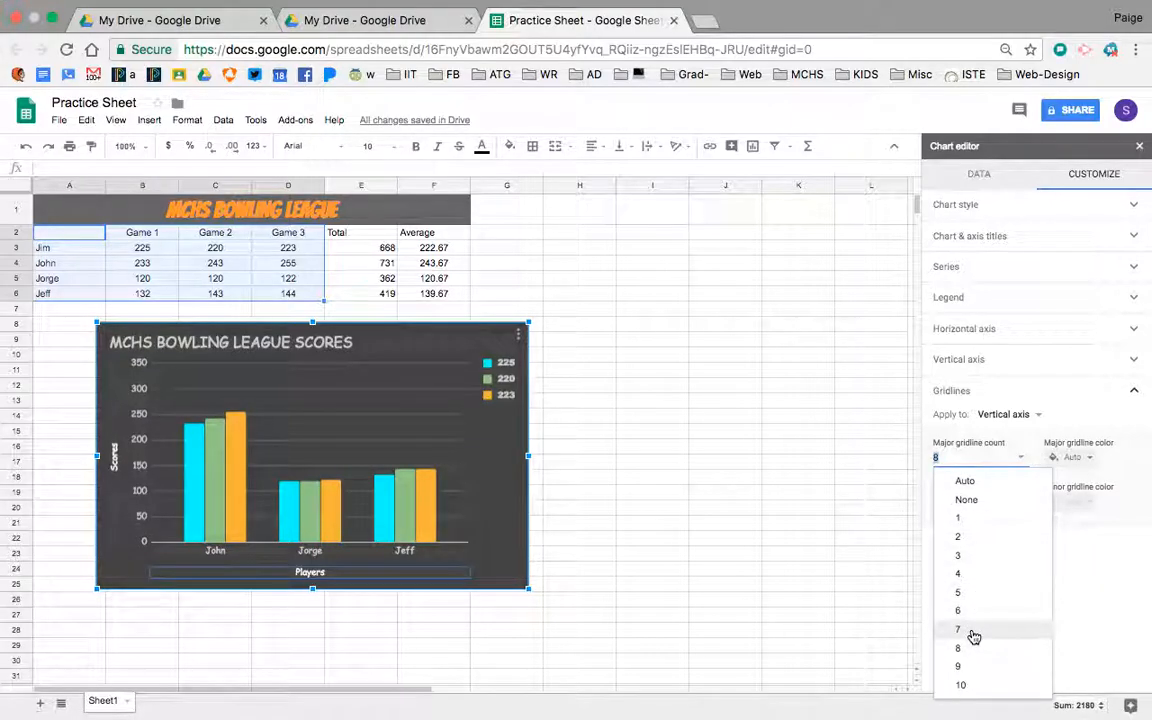
pyautogui.click(972, 630)
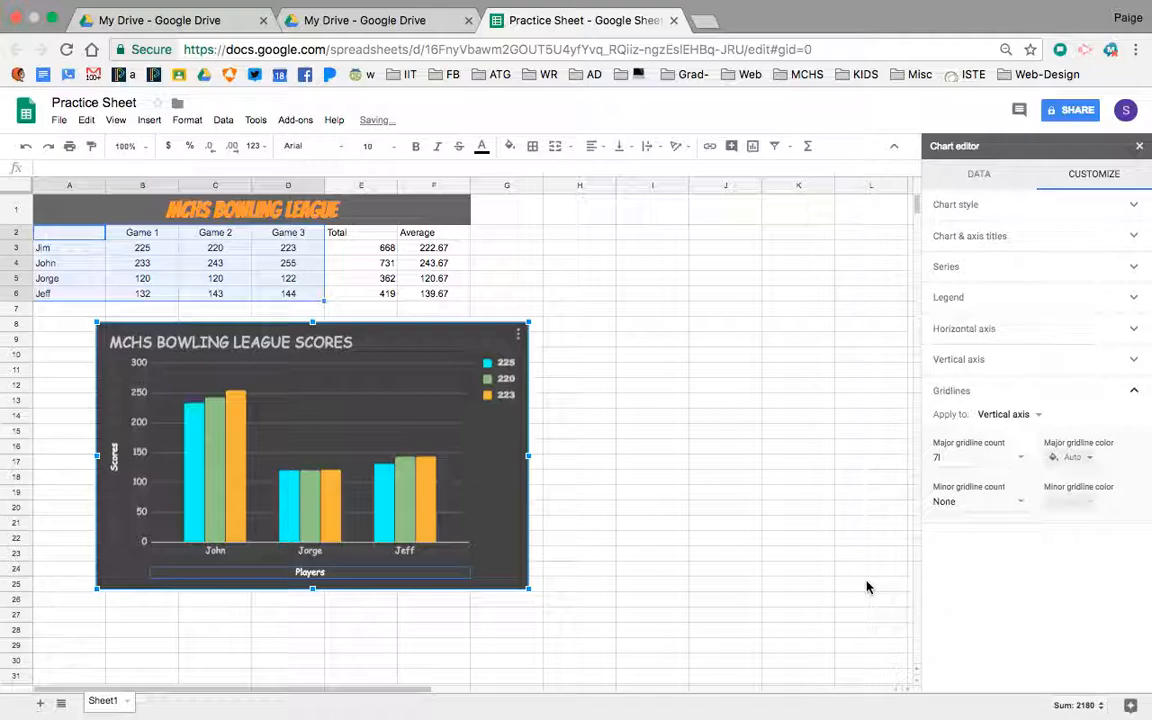
# Step: Try blue for the vertical axis's major gridlines and settle on yellow as their color
pyautogui.click(1068, 457)
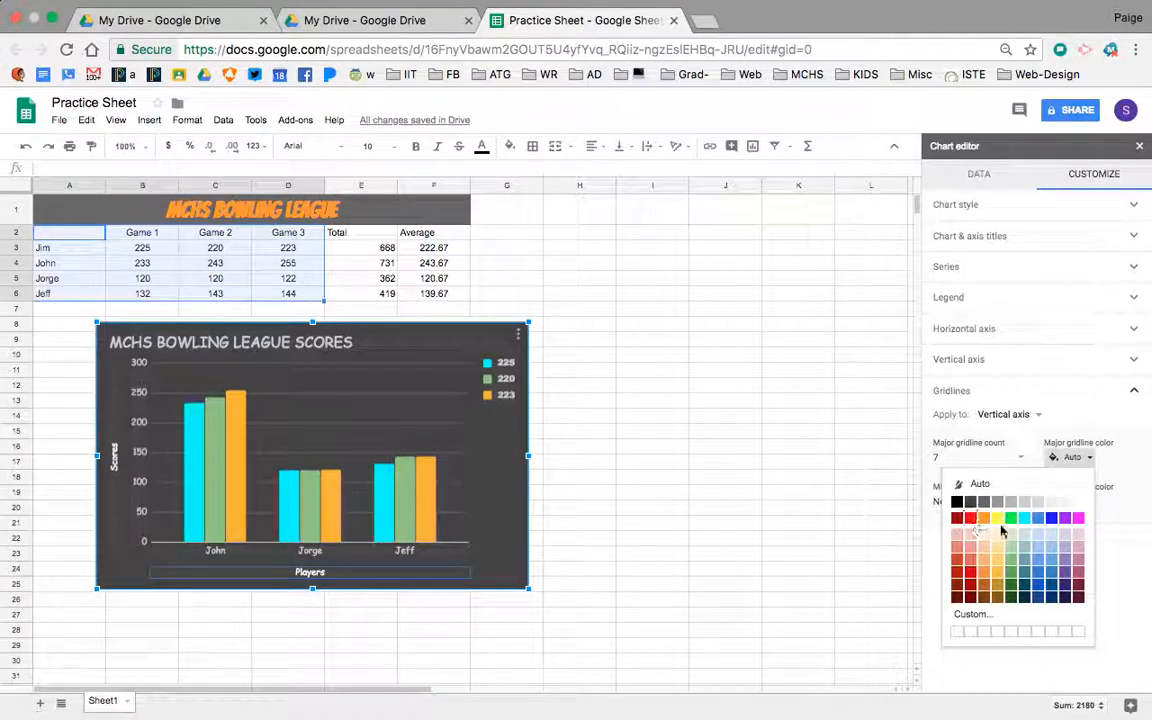
pyautogui.click(1051, 517)
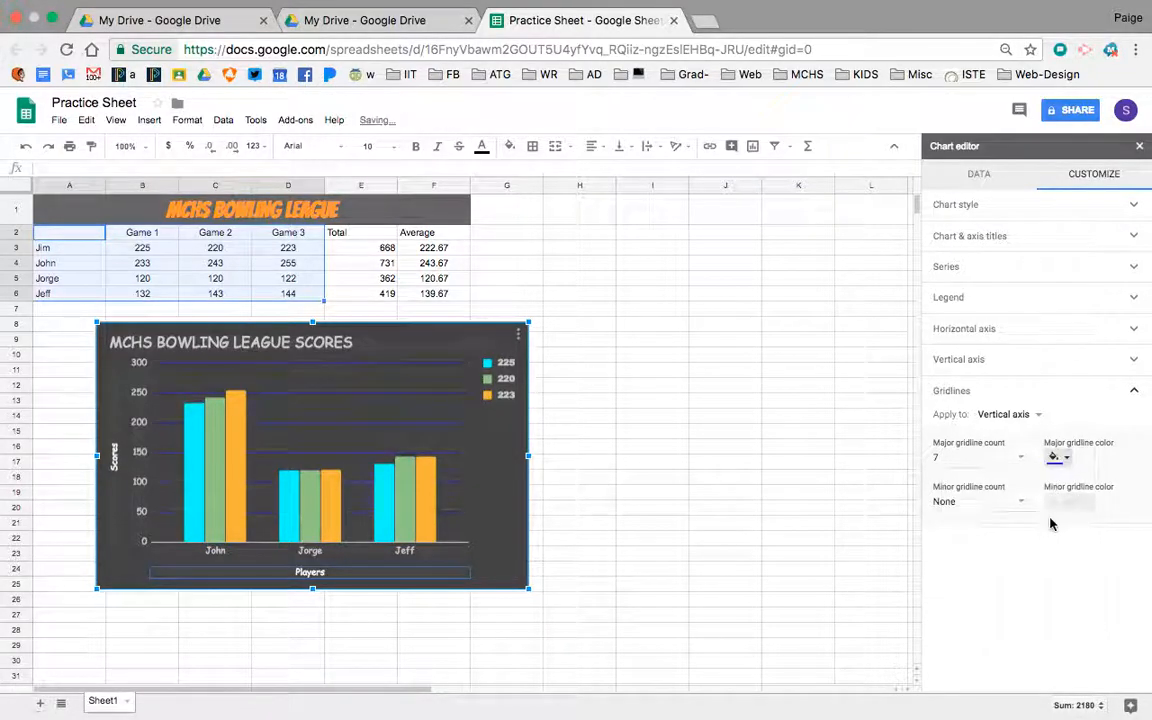
pyautogui.click(1072, 462)
pyautogui.click(977, 517)
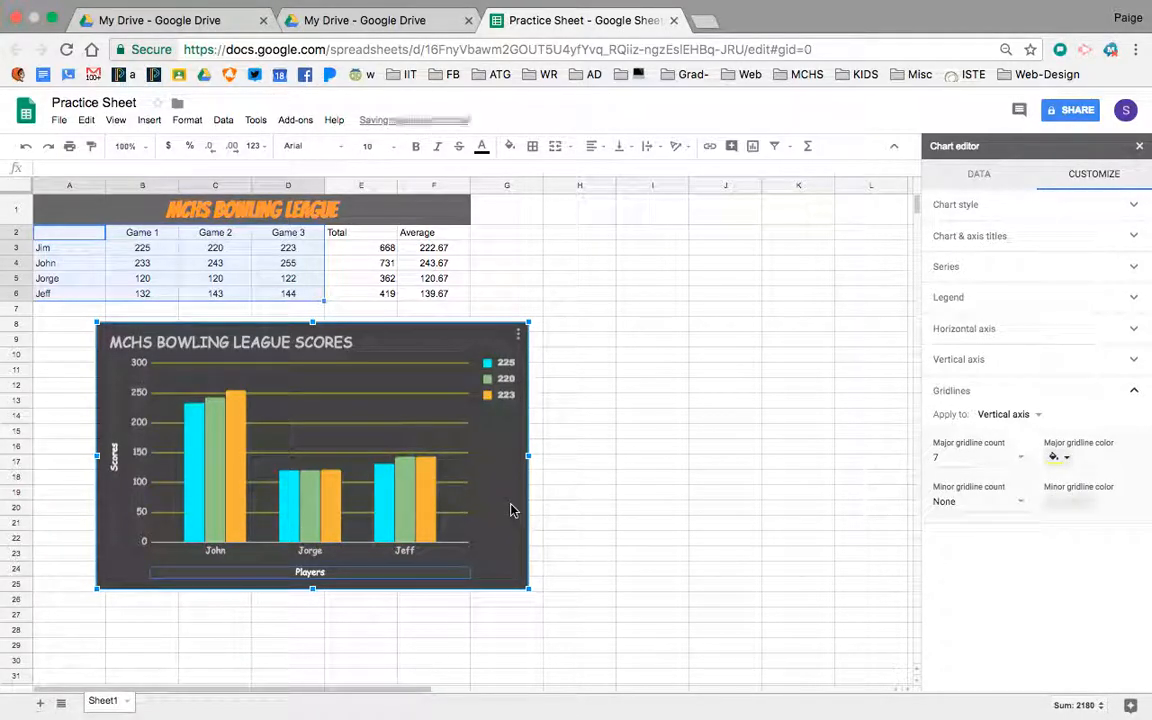
# Step: Move the bowling league scores chart directly beneath the data table and deselect it
pyautogui.moveTo(512, 507); pyautogui.dragTo(457, 508)
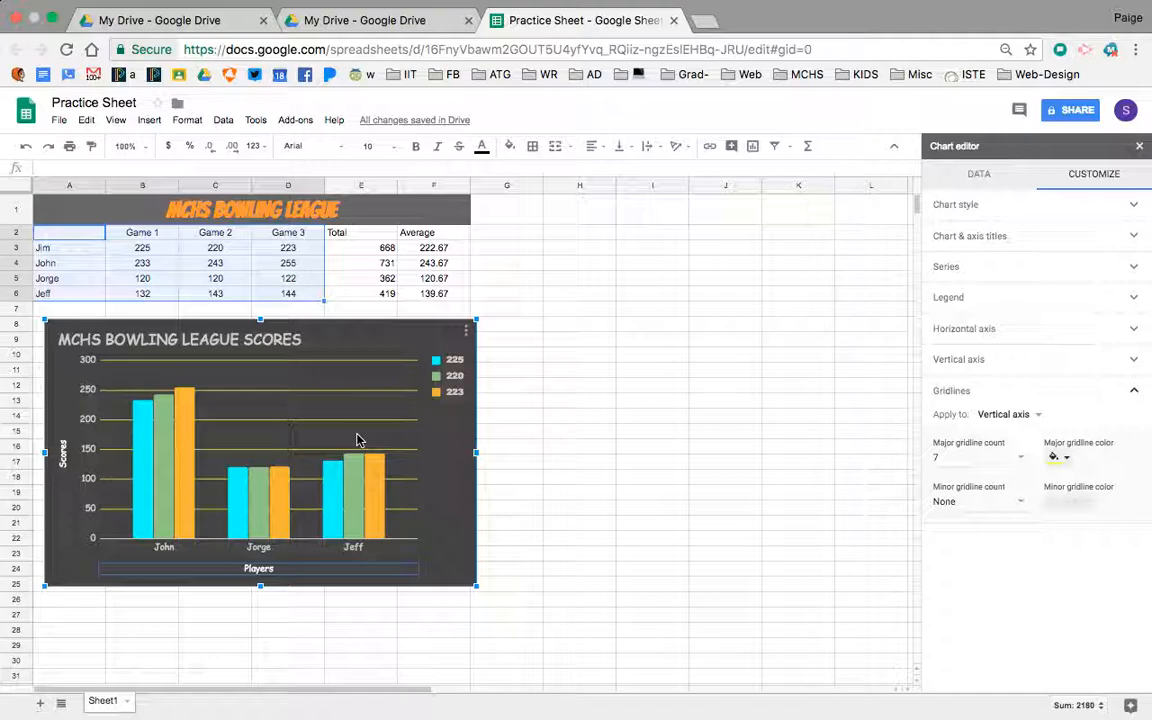
pyautogui.click(356, 612)
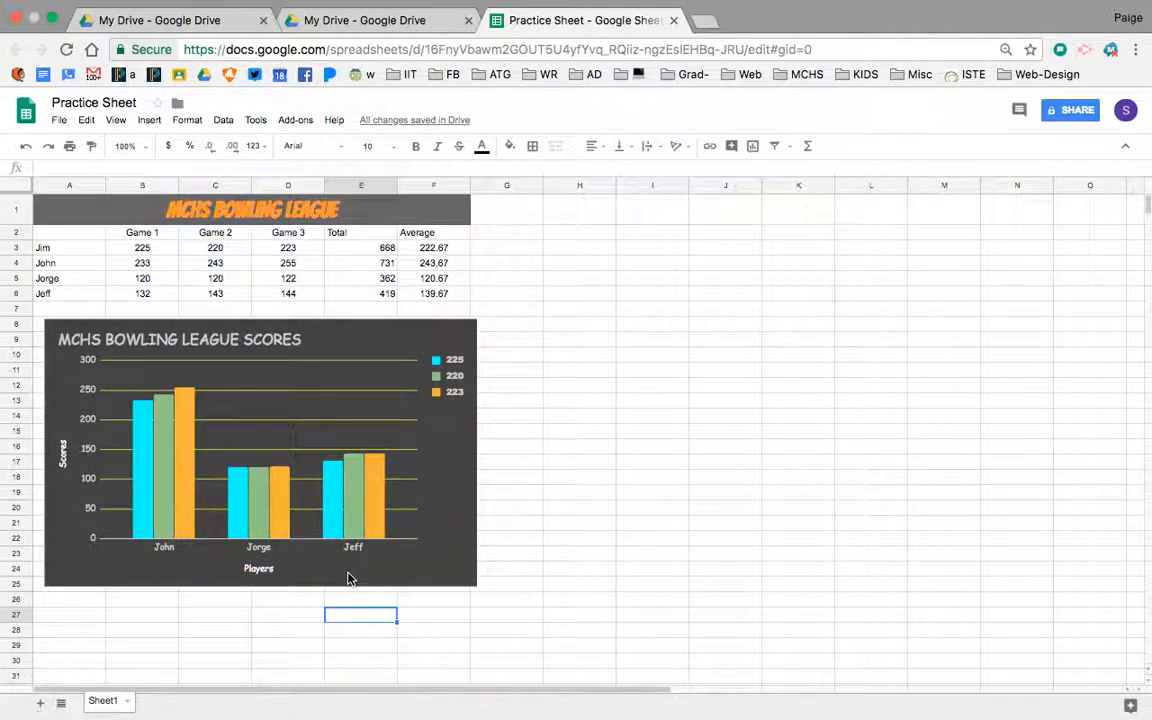
pyautogui.click(349, 578)
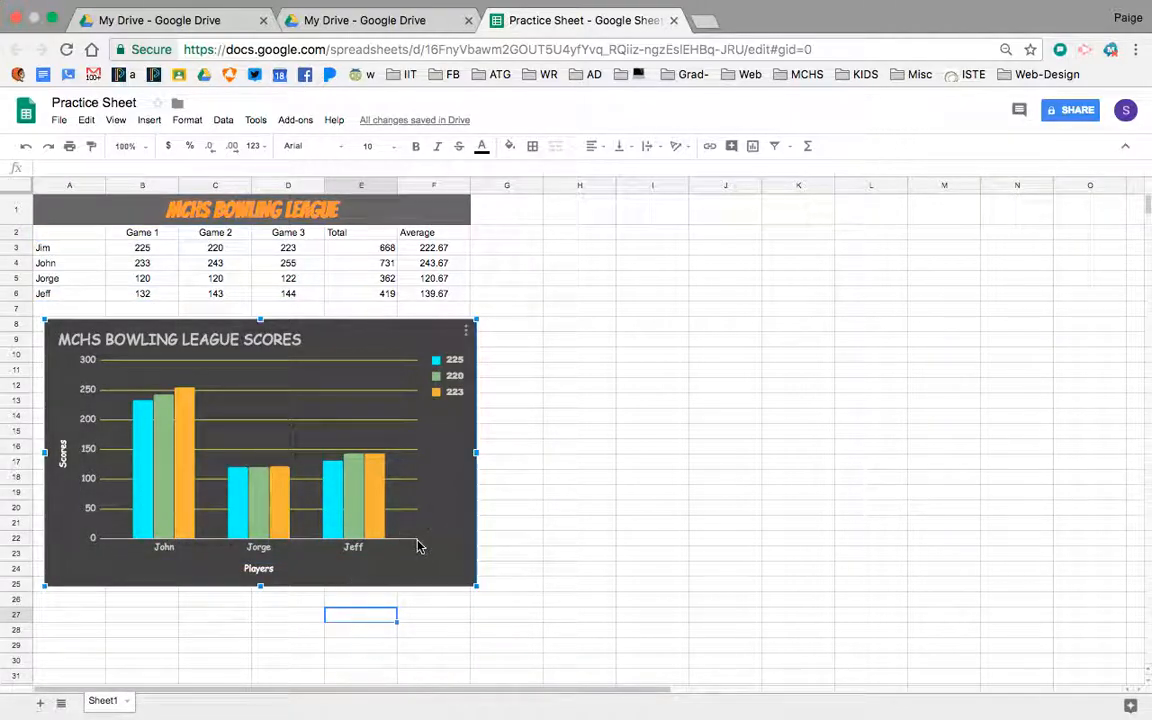
pyautogui.click(553, 492)
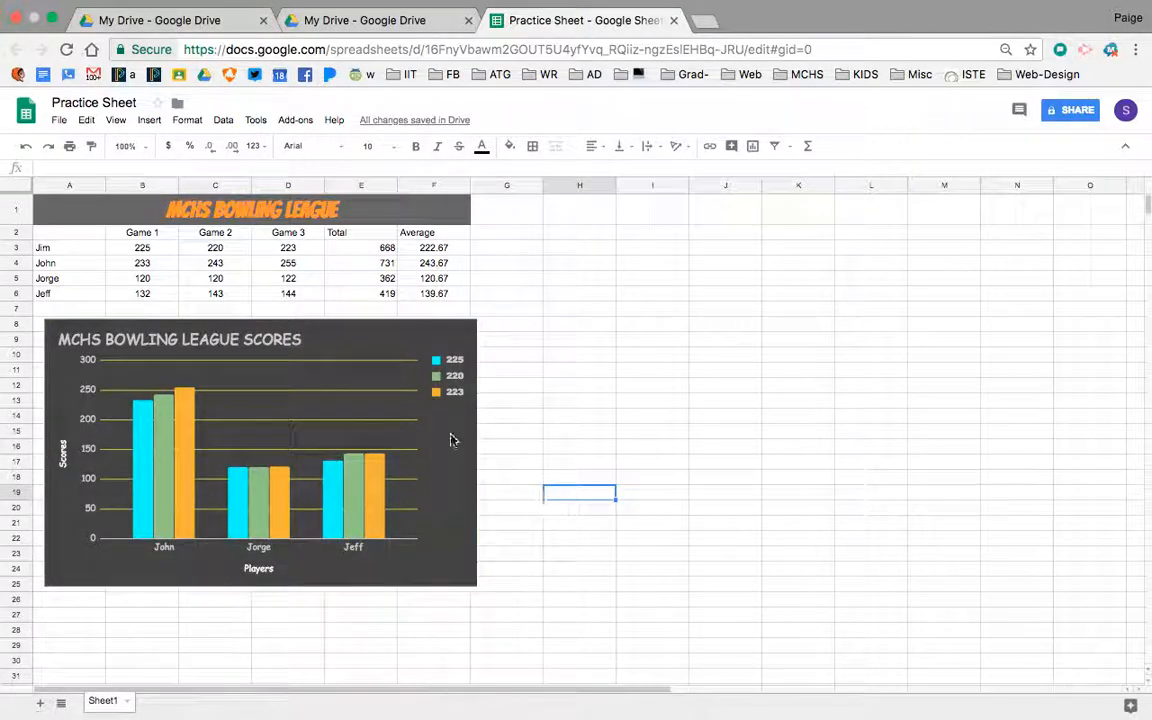
# Step: Insert a chart of the first player's three game scores from A2:D3 and place it beside the league scores chart
pyautogui.moveTo(86, 247); pyautogui.dragTo(282, 236)
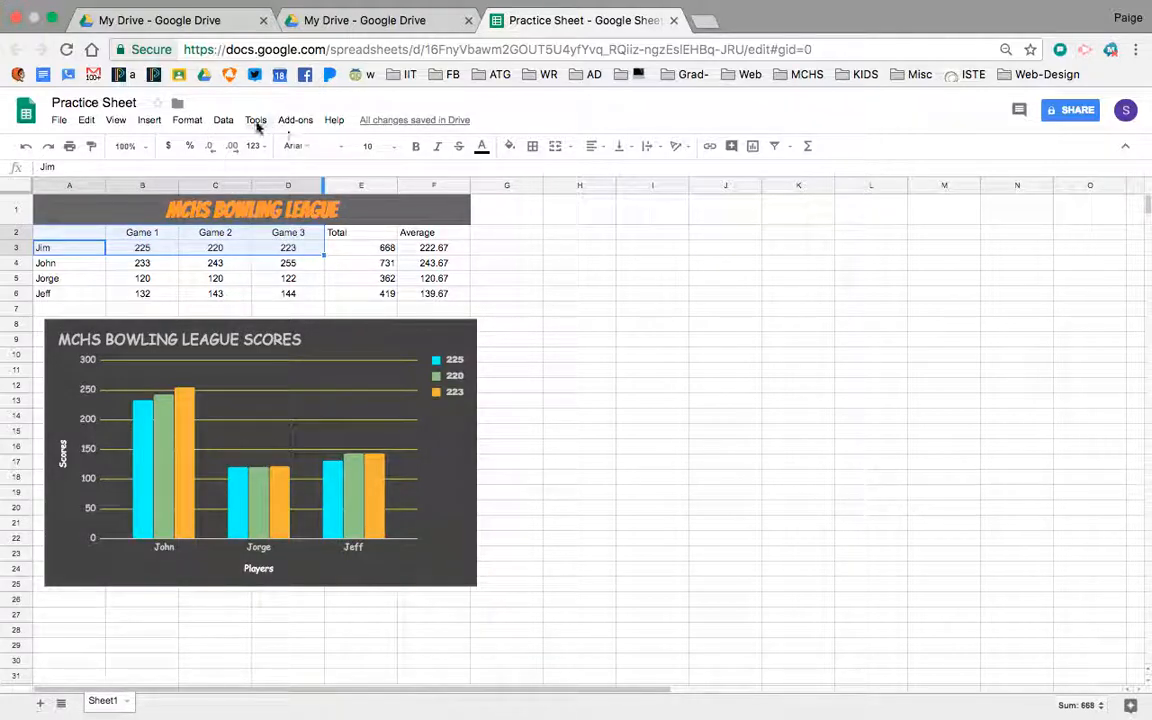
pyautogui.click(146, 120)
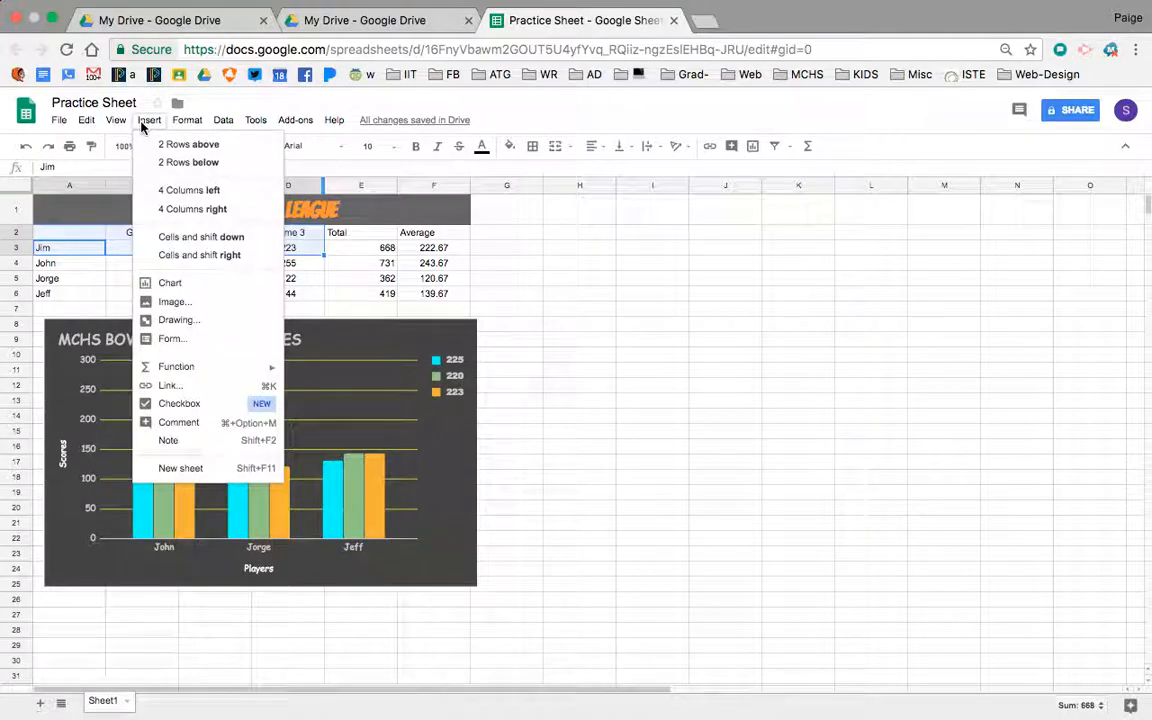
pyautogui.click(177, 286)
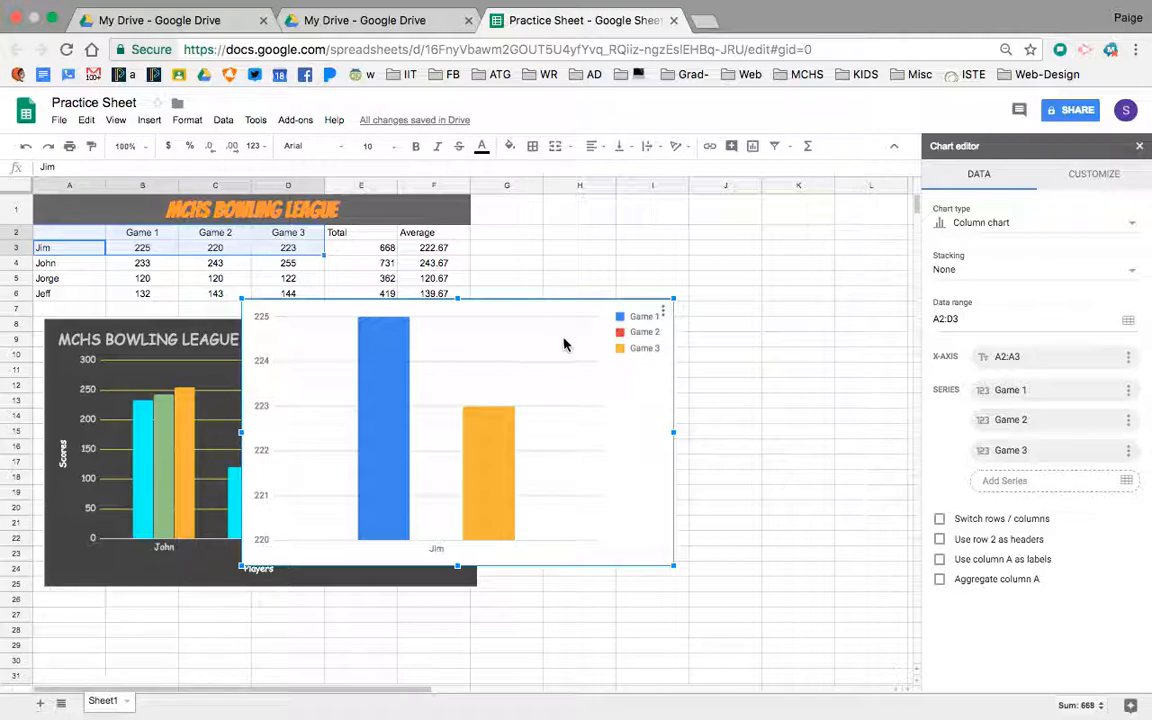
pyautogui.moveTo(575, 340); pyautogui.dragTo(817, 357)
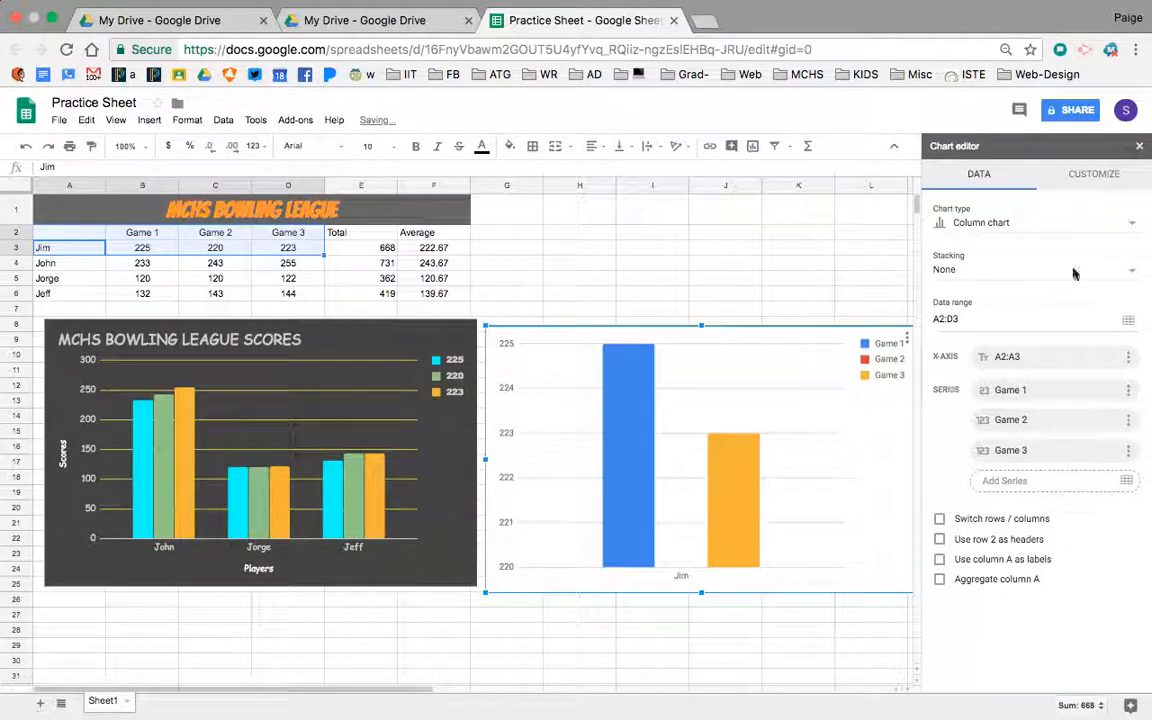
# Step: Look over the new chart's customization categories, close the chart editor and move the chart flush against the league scores chart
pyautogui.click(1080, 176)
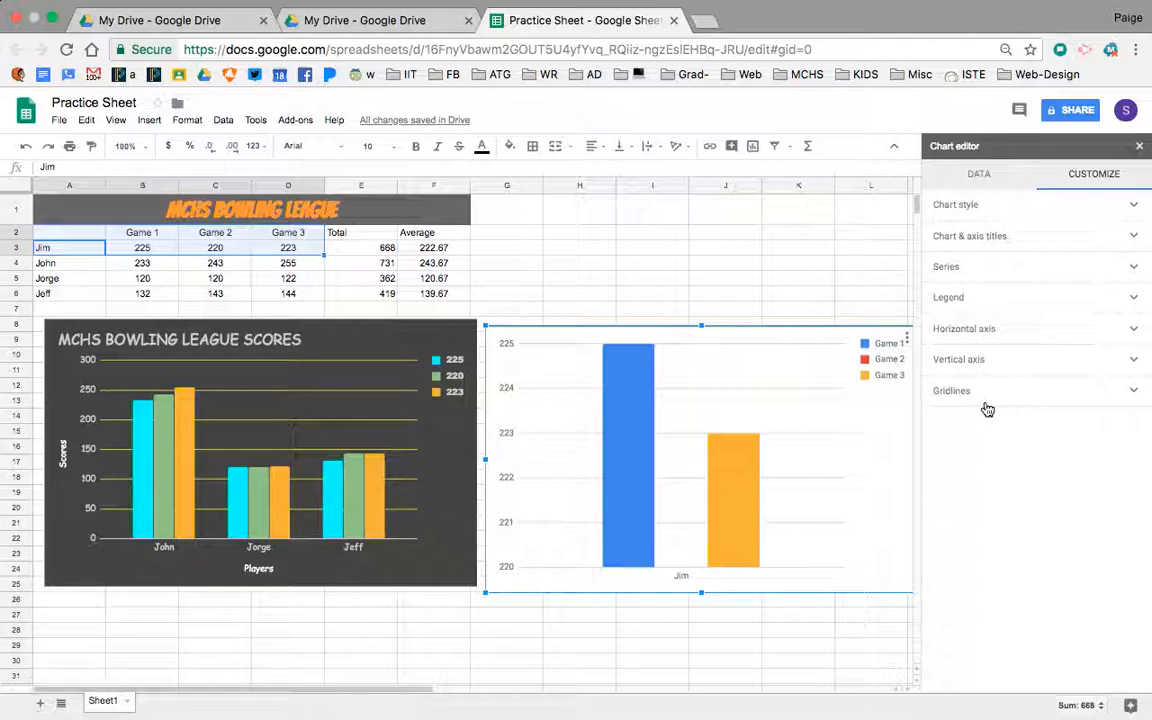
pyautogui.click(1142, 146)
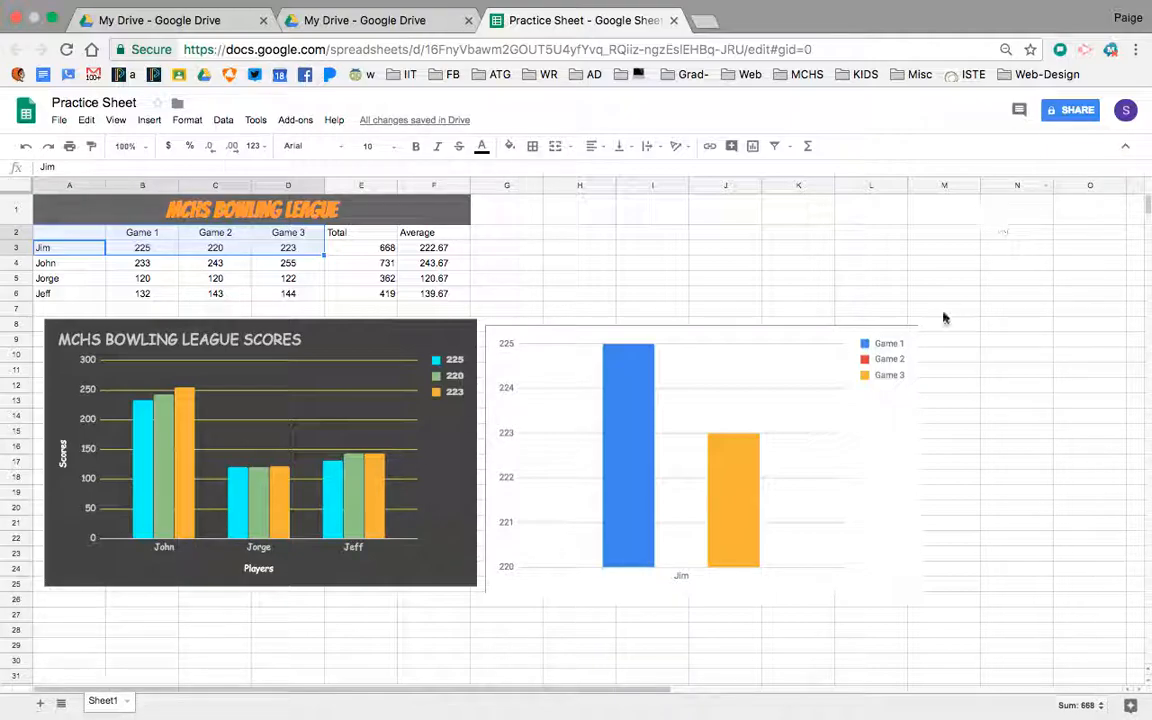
pyautogui.click(908, 400)
pyautogui.moveTo(906, 421); pyautogui.dragTo(898, 420)
pyautogui.click(948, 462)
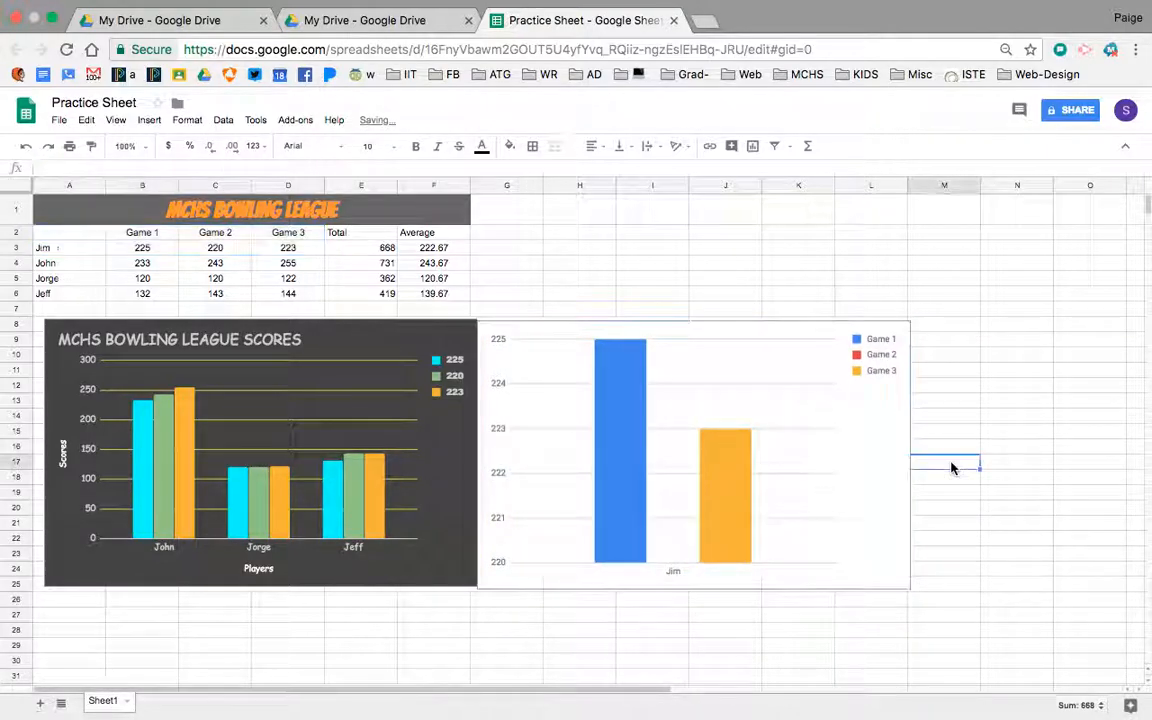